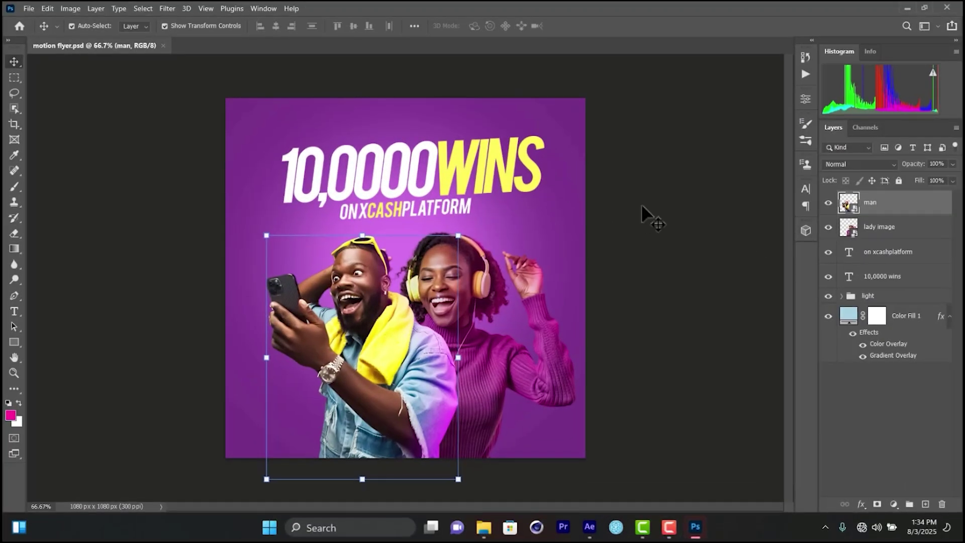
Examine the flyer's layers, selecting the man, lady image and background fill in turn and briefly hiding the lady image.
key("ctrl+0")
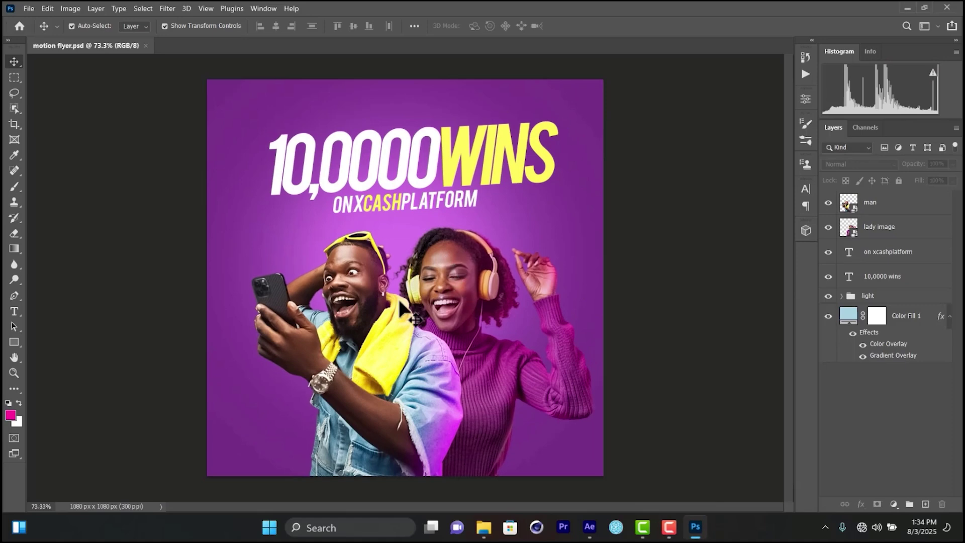
scroll(452, 297, "down", 3)
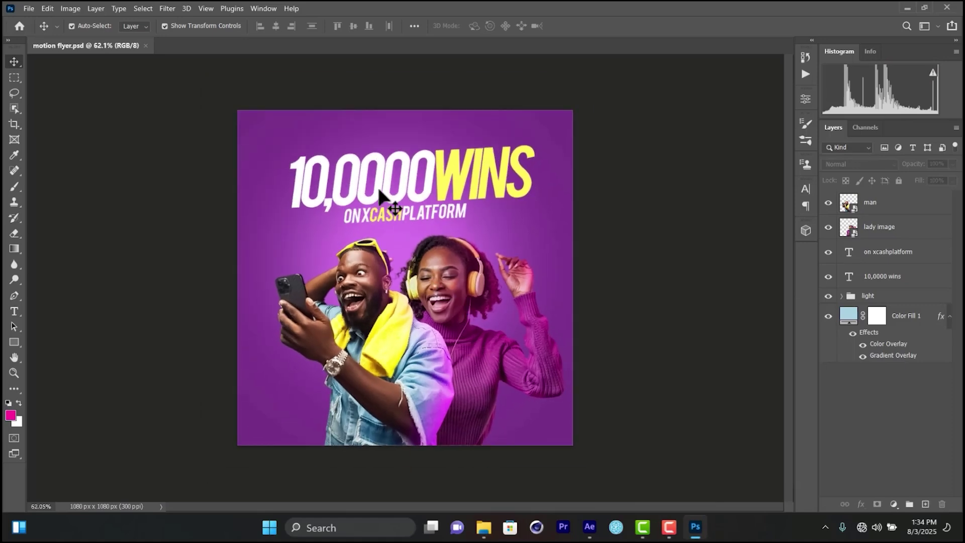
scroll(387, 198, "up", 3)
scroll(392, 205, "down", 1)
scroll(402, 326, "up", 3)
left_click(369, 299)
left_click(527, 273)
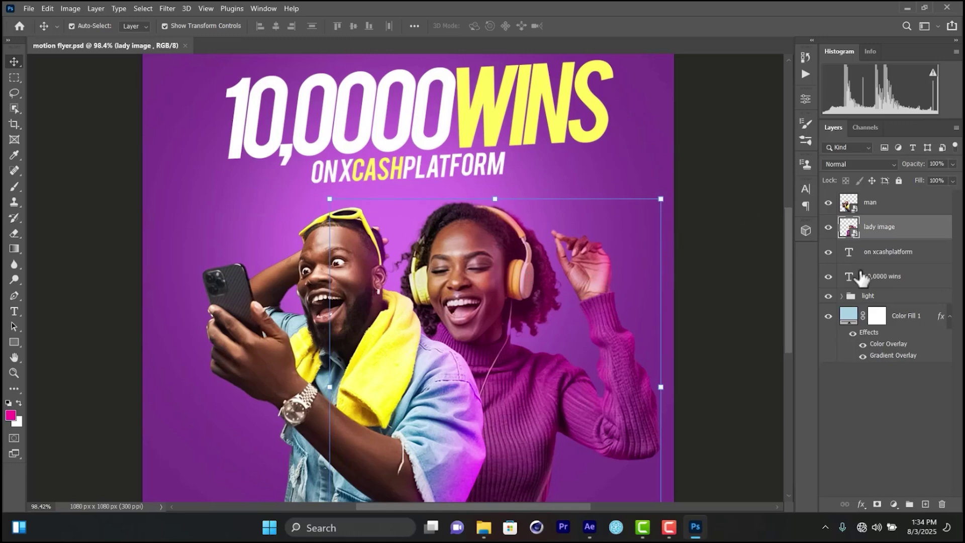
left_click(828, 229)
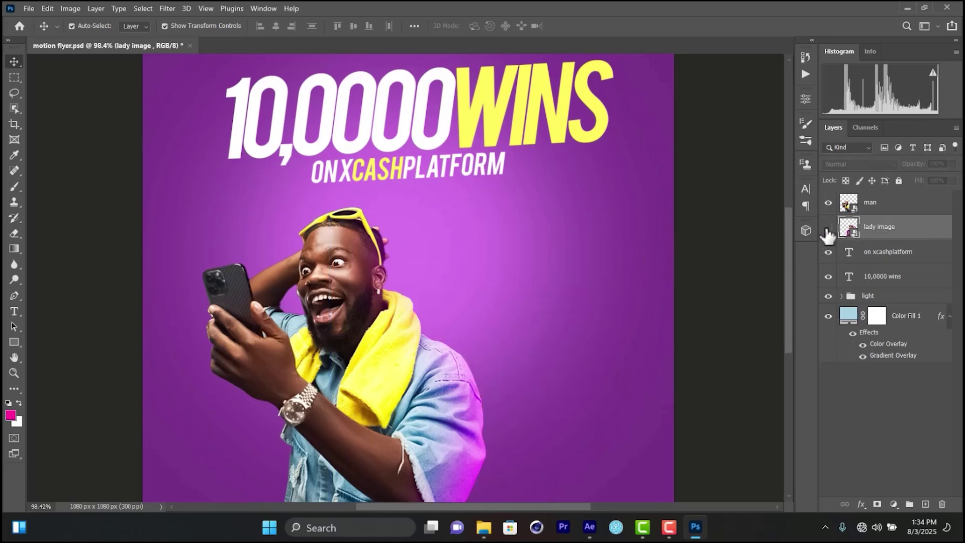
left_click(828, 227)
left_click(842, 209)
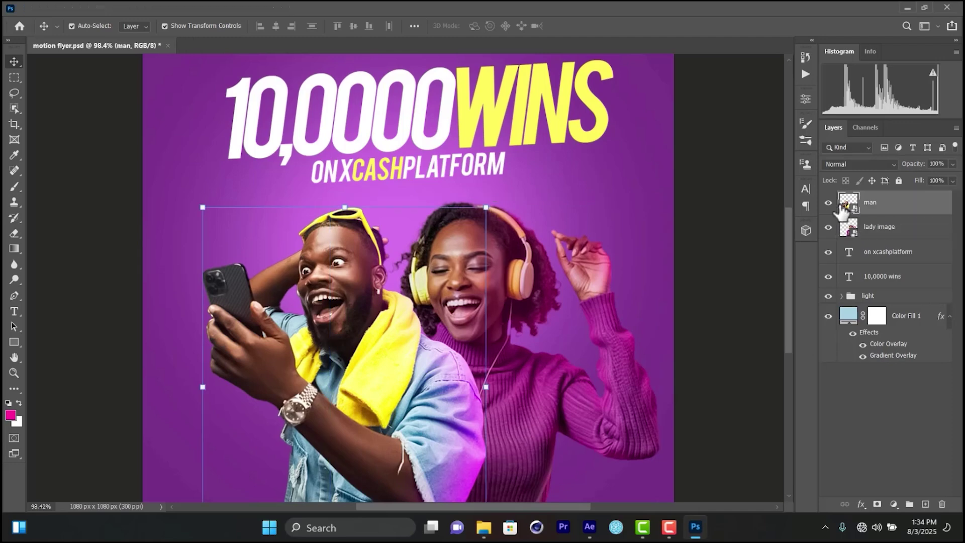
scroll(692, 216, "down", 2)
left_click(693, 216)
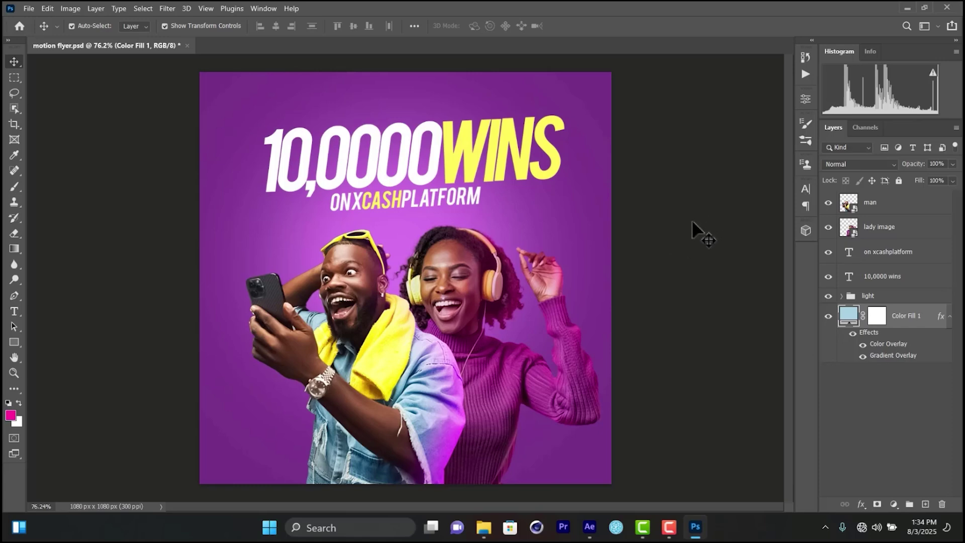
scroll(692, 223, "down", 1)
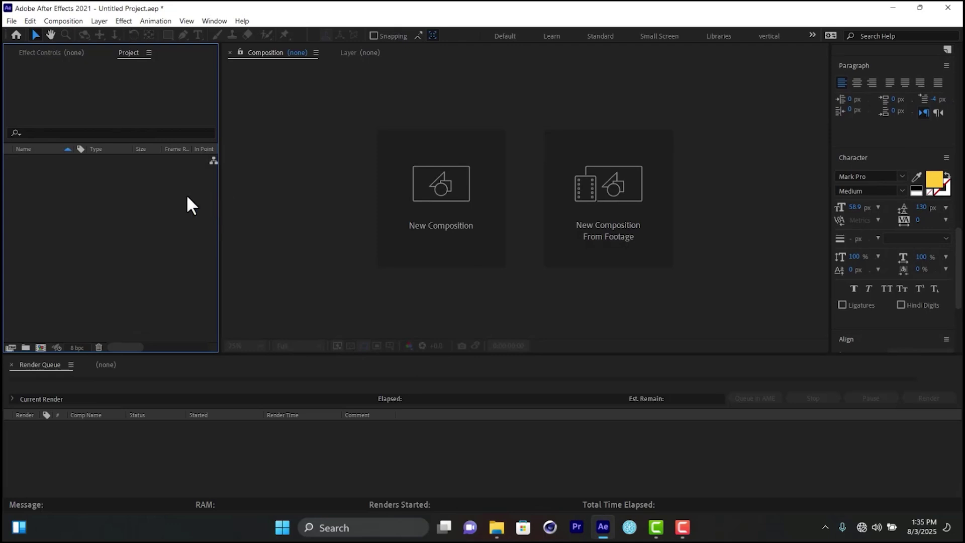
Switch to After Effects and import motion flyer.psd as a Composition with Editable Layer Styles.
left_click_drag(477, 347, 34, 197)
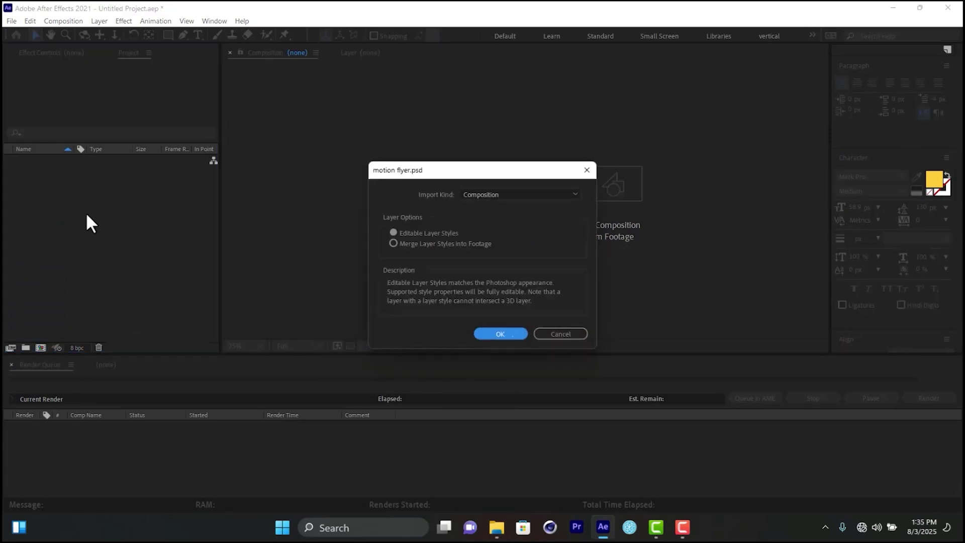
left_click(552, 194)
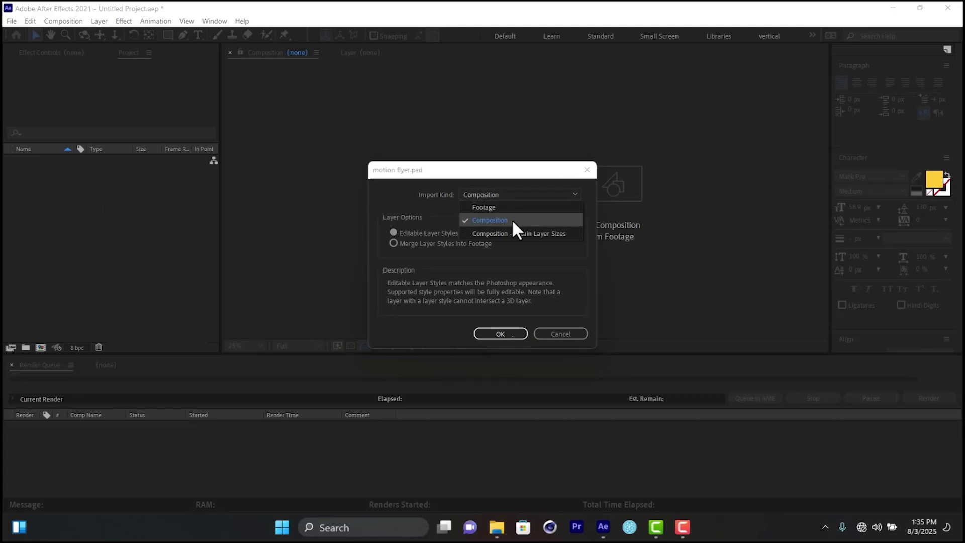
left_click(392, 233)
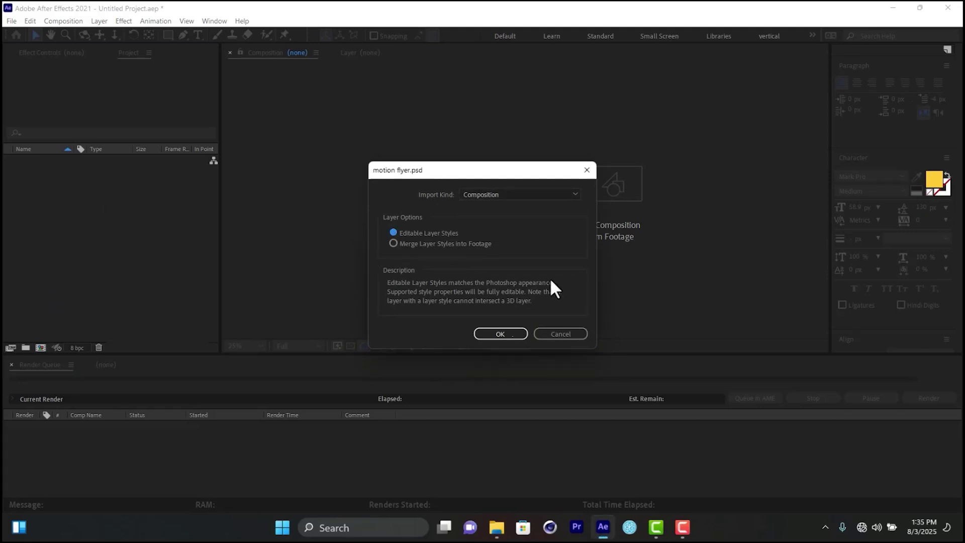
left_click(503, 332)
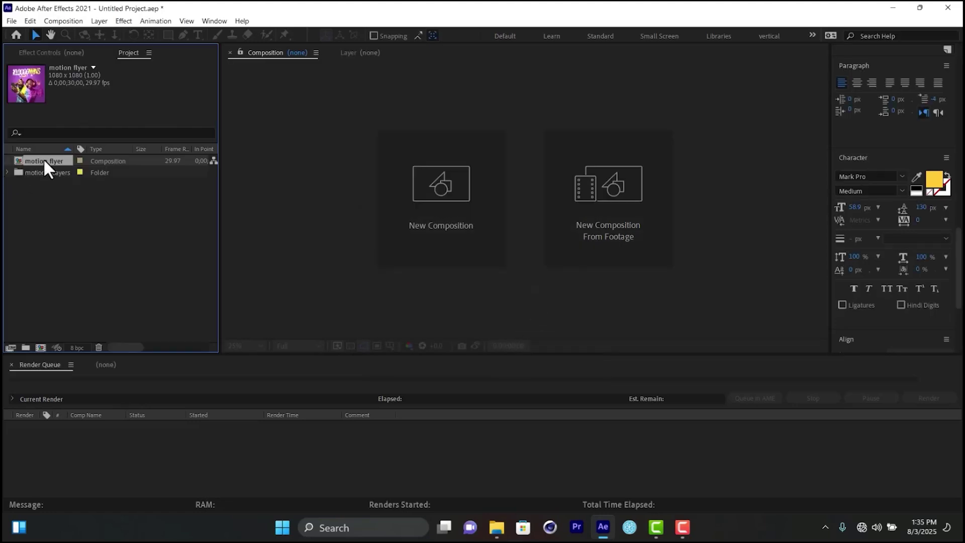
Open the motion flyer composition and review its composition settings without changing them.
double_click(43, 160)
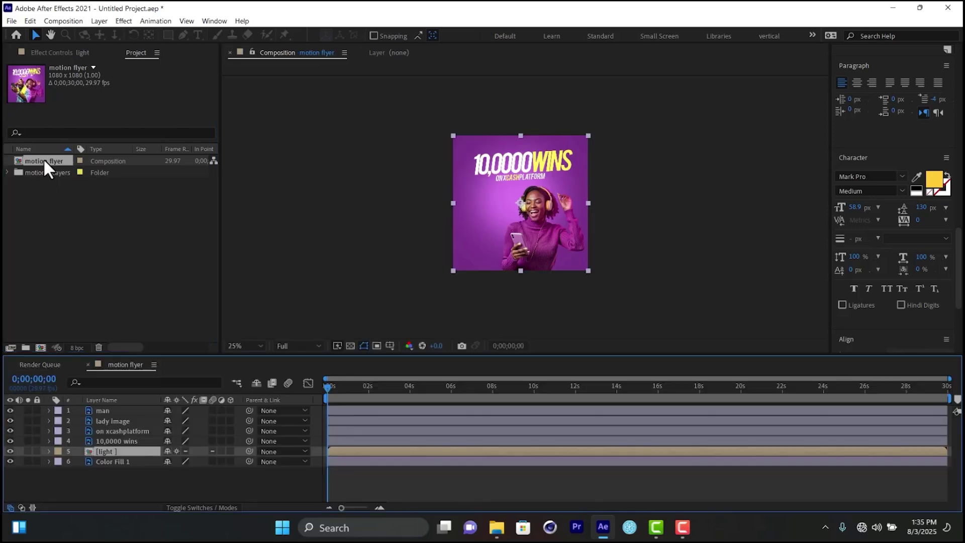
scroll(499, 227, "up", 1)
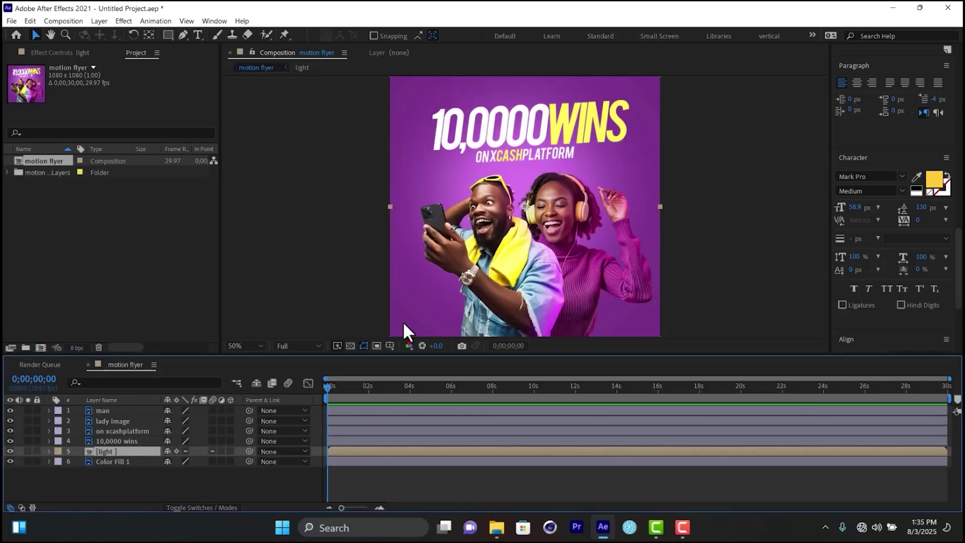
right_click(235, 484)
left_click(318, 369)
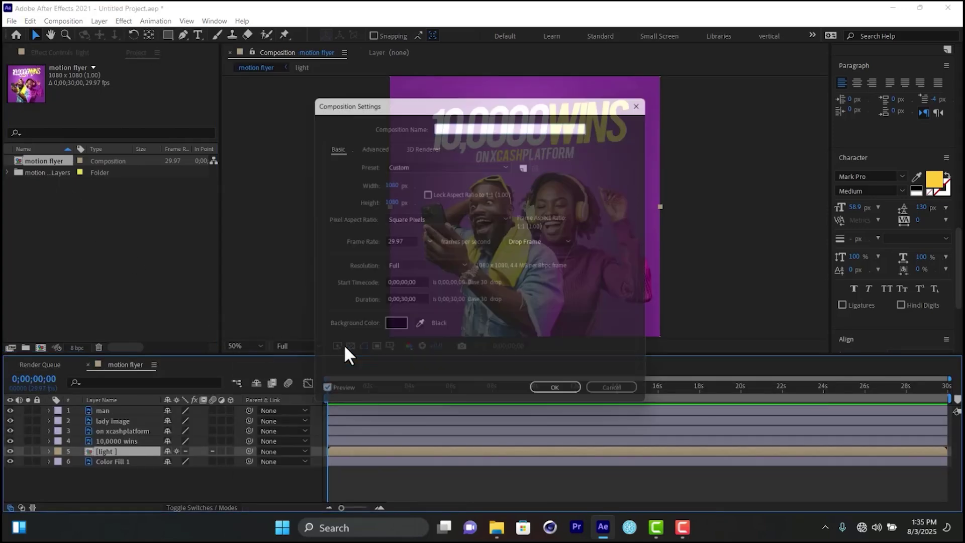
left_click(571, 395)
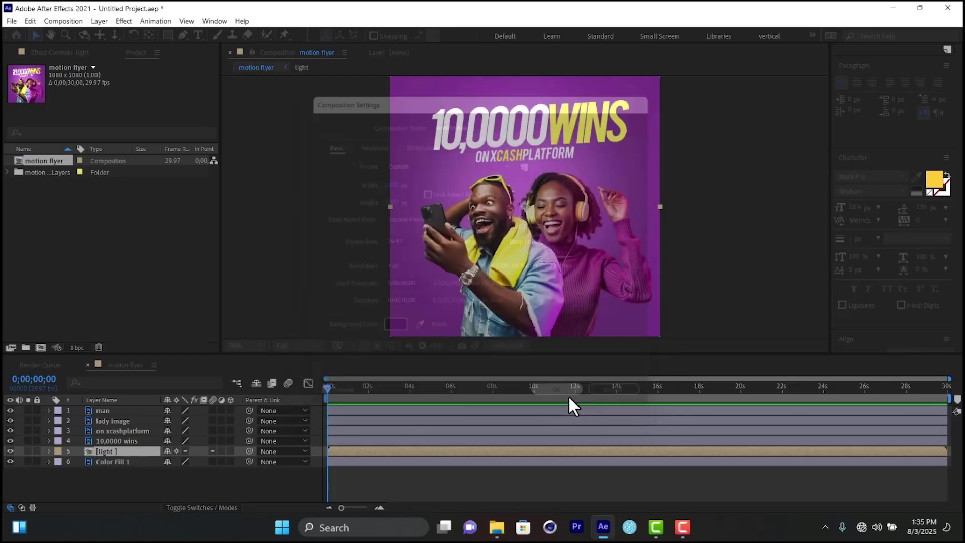
left_click(204, 484)
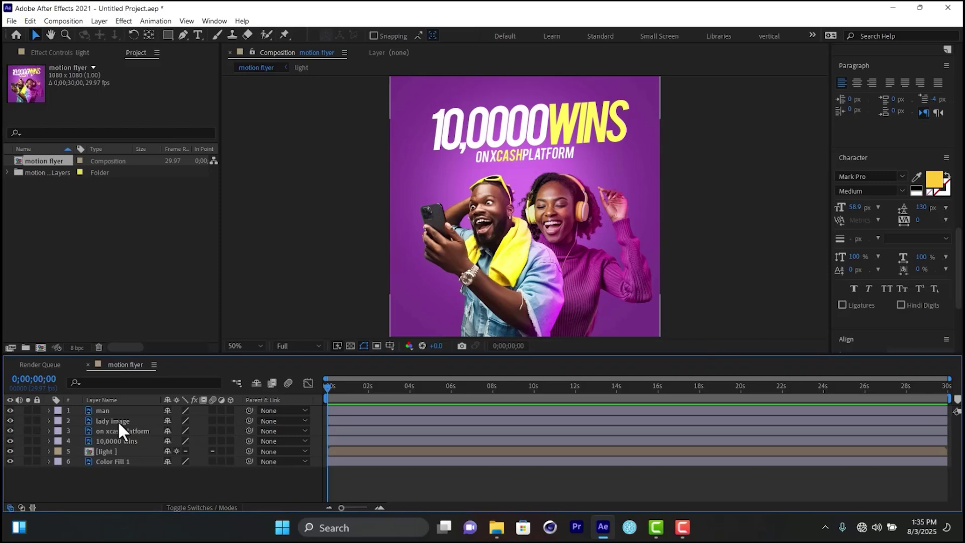
Examine what the man, lady image, on xcashplatform and 10,0000 wins layers contain by toggling each one's visibility off and on.
left_click(100, 410)
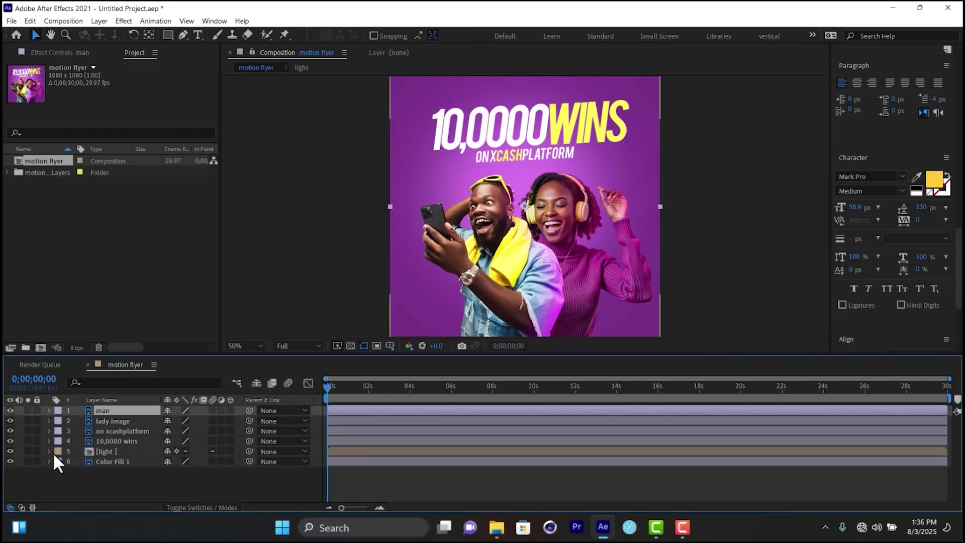
left_click(103, 423)
left_click(98, 408)
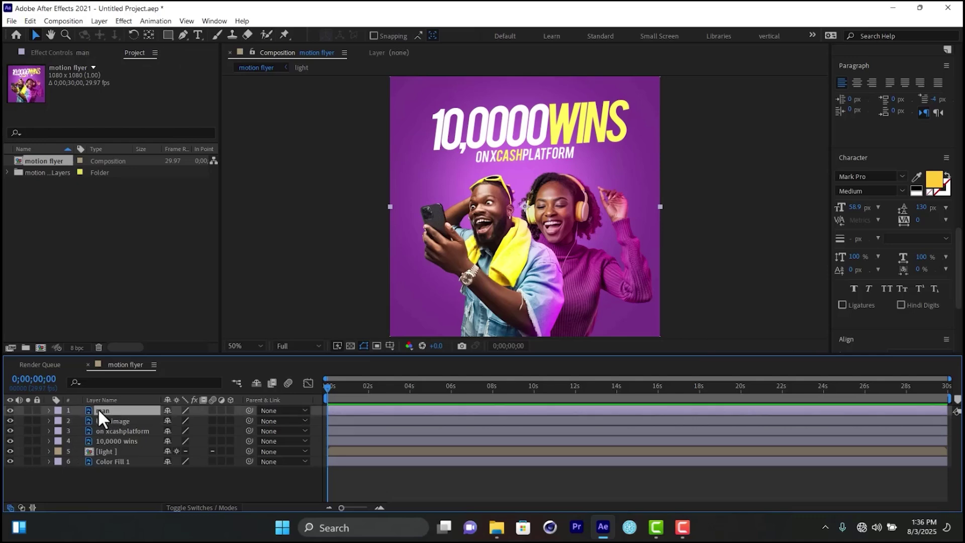
left_click(9, 410)
left_click(9, 410)
left_click(9, 410)
left_click(9, 410)
left_click(120, 420)
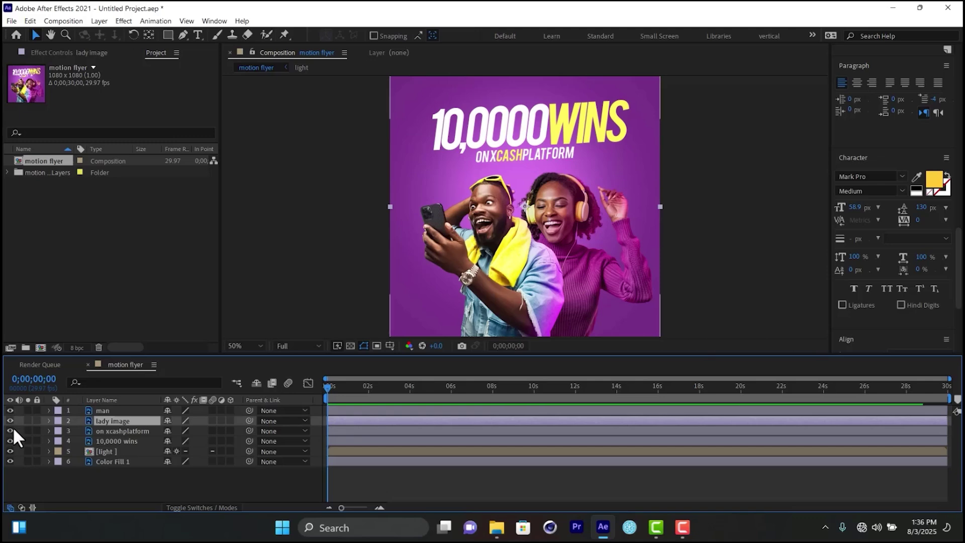
left_click(9, 420)
left_click(9, 420)
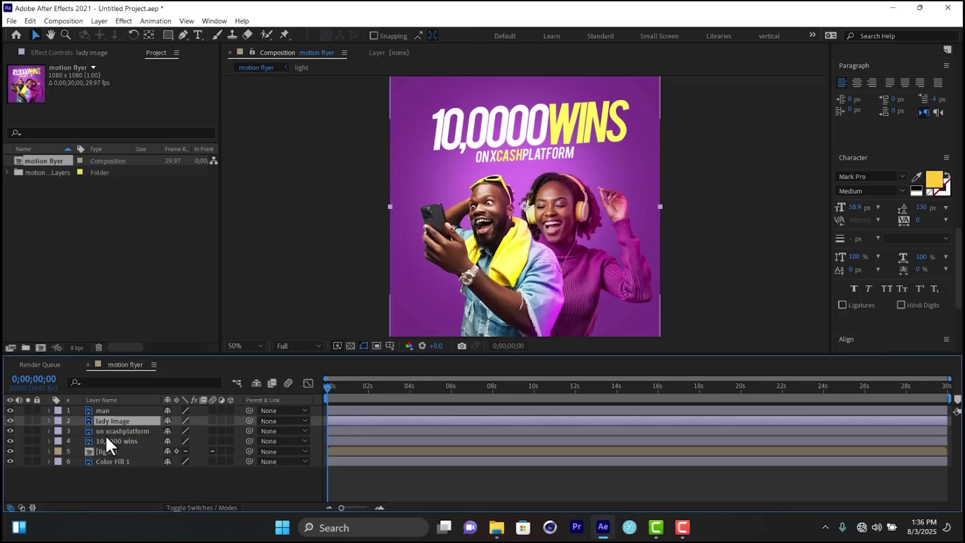
left_click(116, 429)
left_click(9, 430)
left_click(9, 430)
left_click(10, 439)
left_click(9, 440)
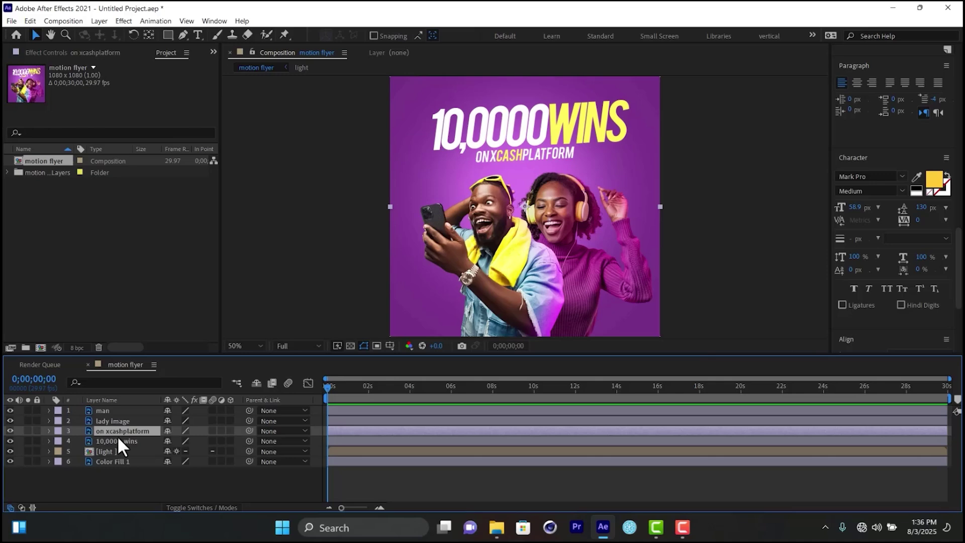
Convert the 10,0000 wins layer to editable text and check that its whole text can be selected.
left_click(116, 438)
right_click(116, 438)
mouse_move(149, 327)
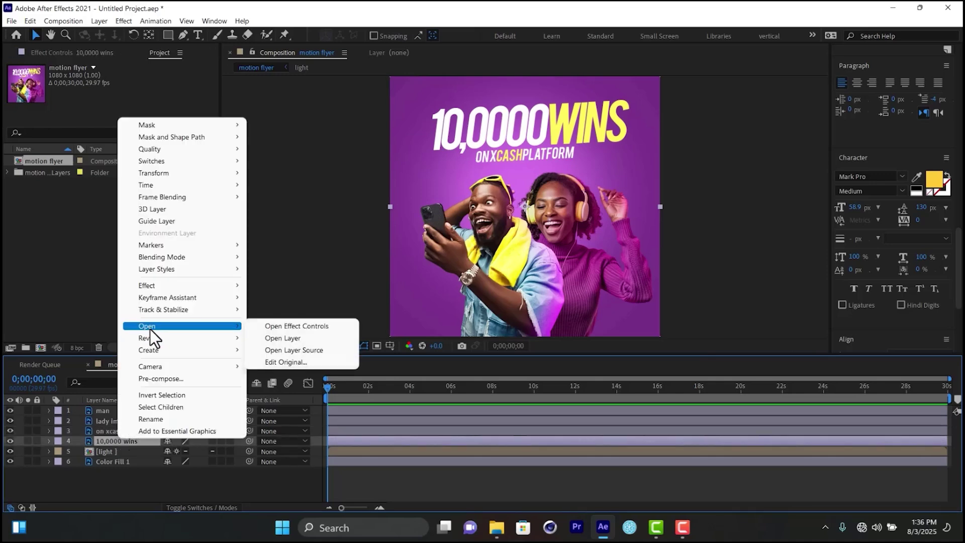
mouse_move(161, 350)
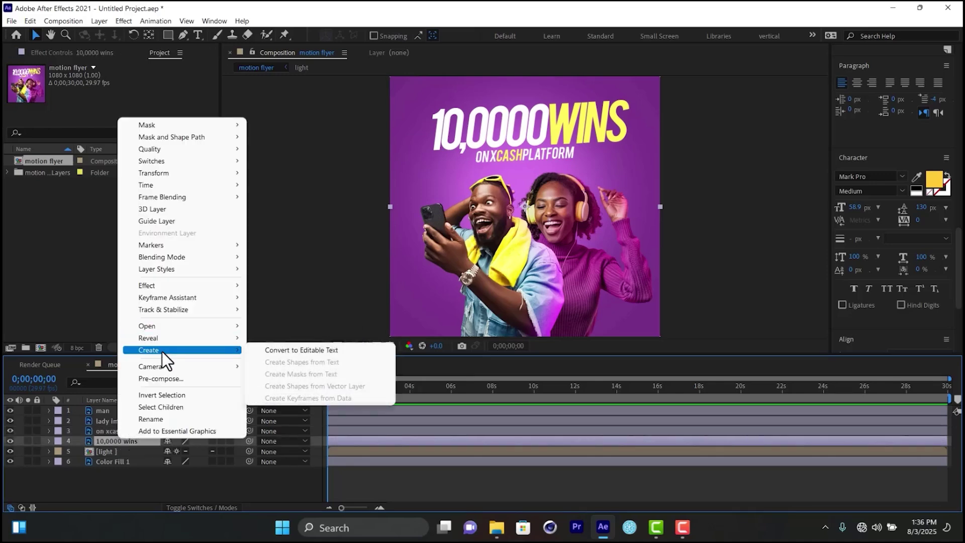
left_click(292, 350)
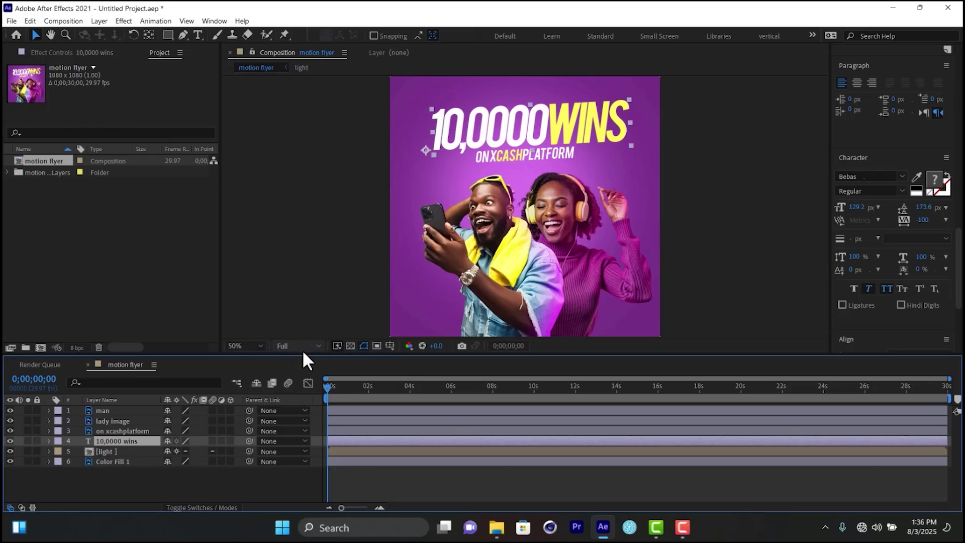
double_click(86, 438)
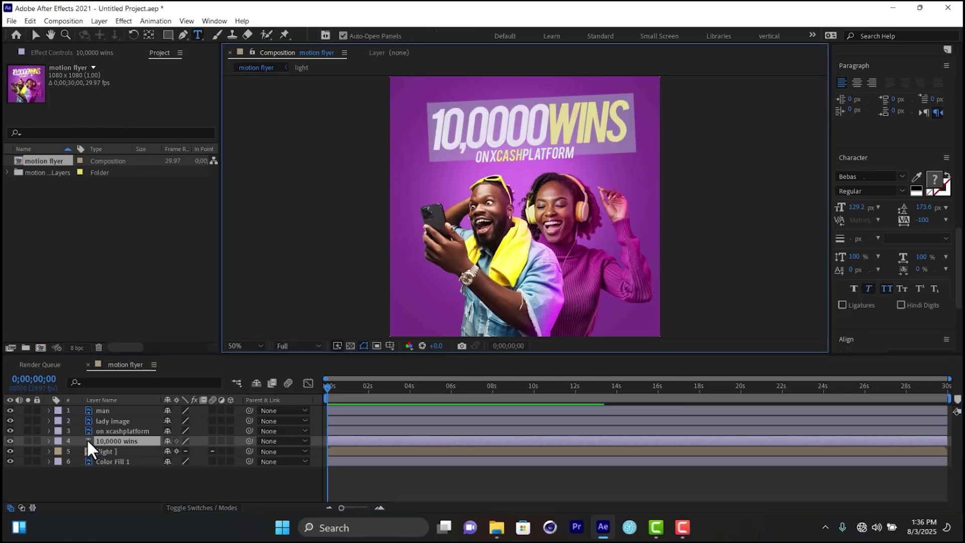
left_click(139, 489)
Convert the on xcashplatform layer to editable text.
left_click(120, 432)
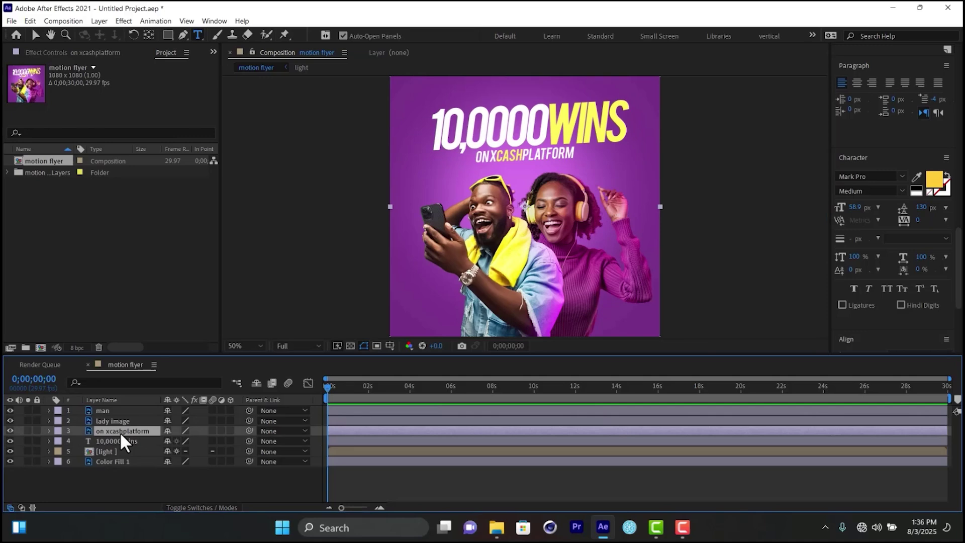
right_click(120, 432)
mouse_move(193, 345)
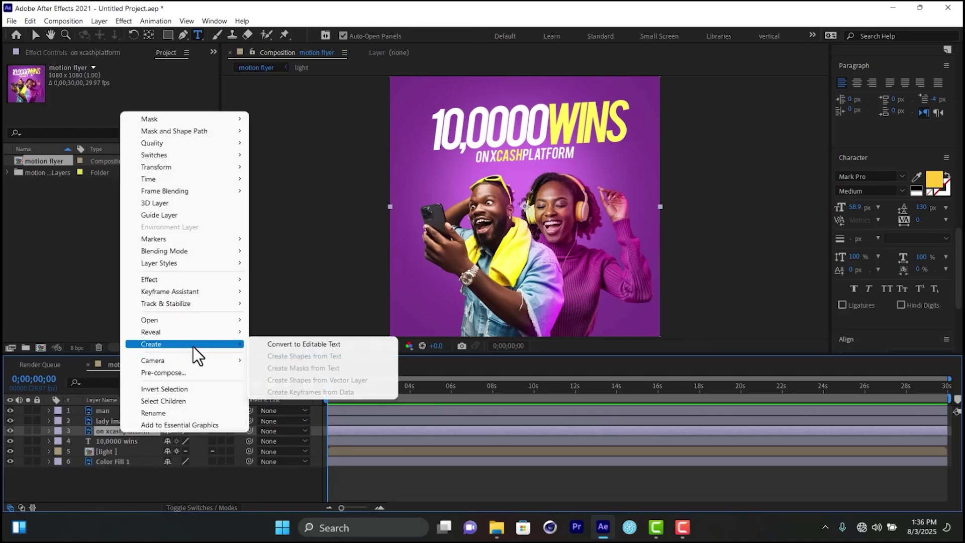
left_click(279, 347)
left_click(124, 432)
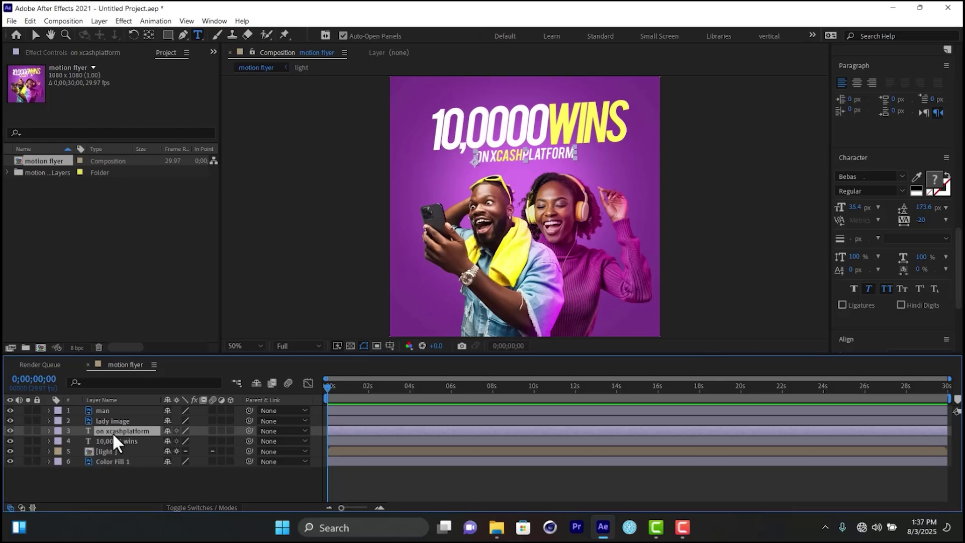
Make the man and lady image layers 3D, and check how to switch between the layer switches and modes columns.
left_click(116, 409)
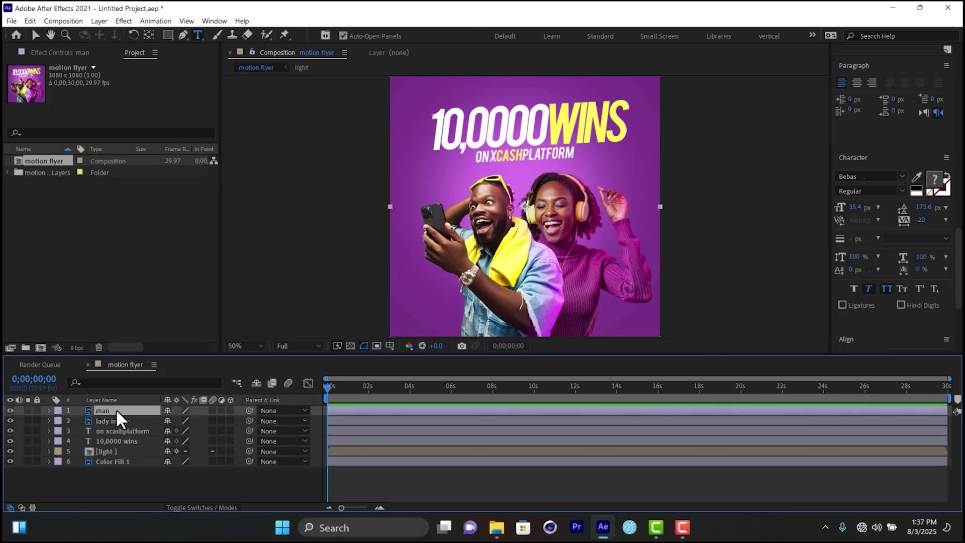
left_click(230, 410)
left_click(230, 420)
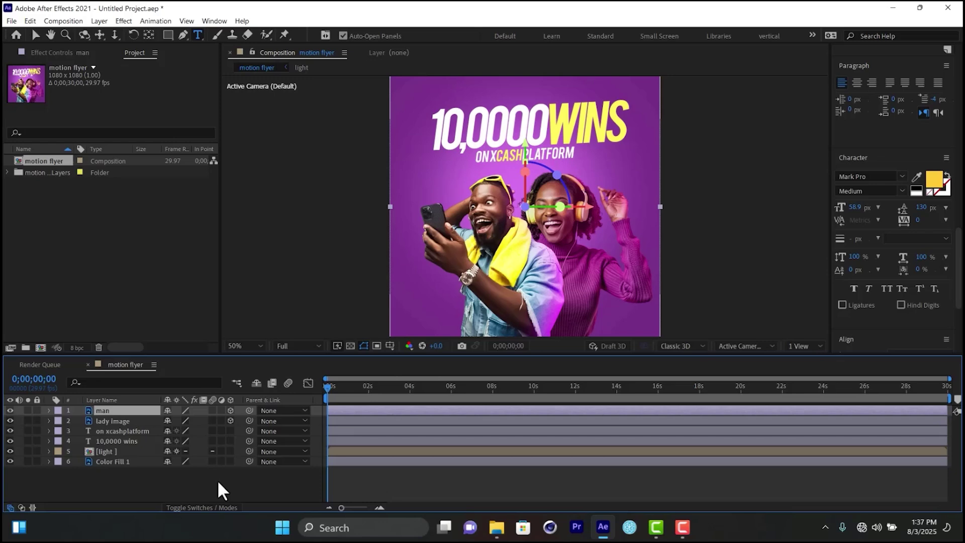
left_click(210, 507)
left_click(211, 505)
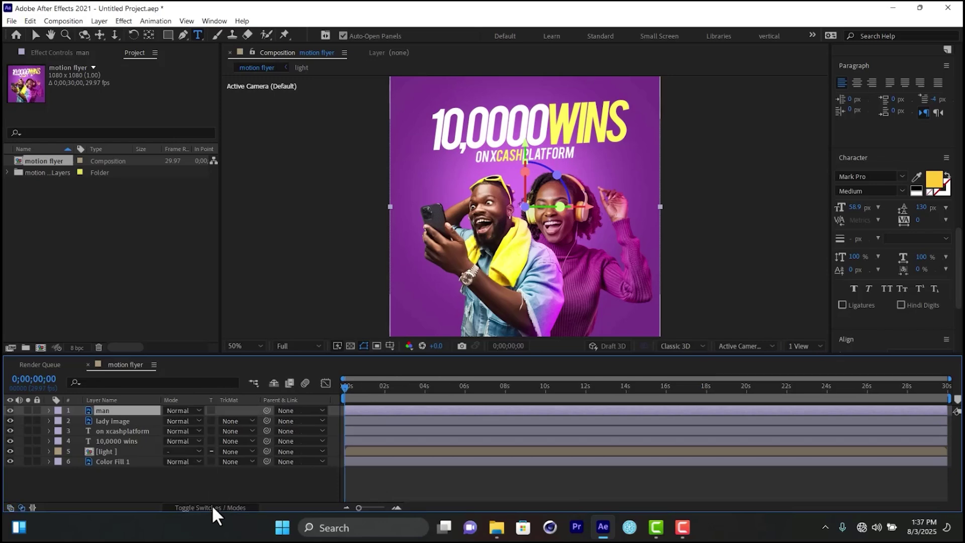
left_click(230, 421)
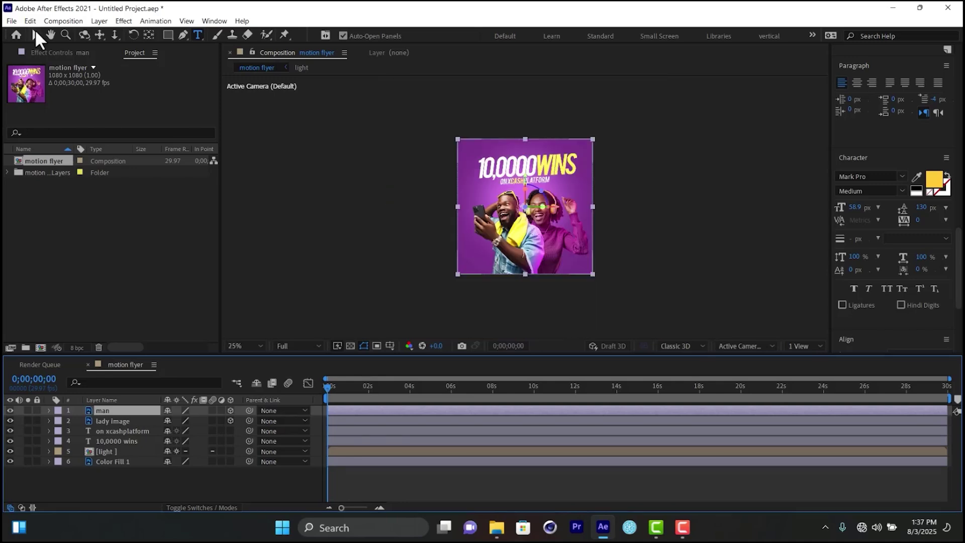
Return to the Selection tool and set the composition viewer to a 2 Views layout.
left_click(35, 34)
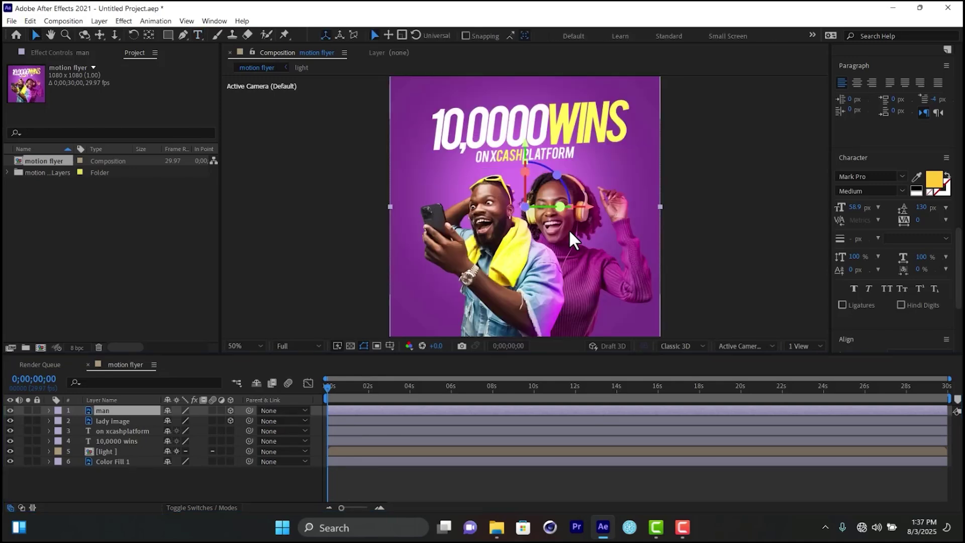
left_click(806, 346)
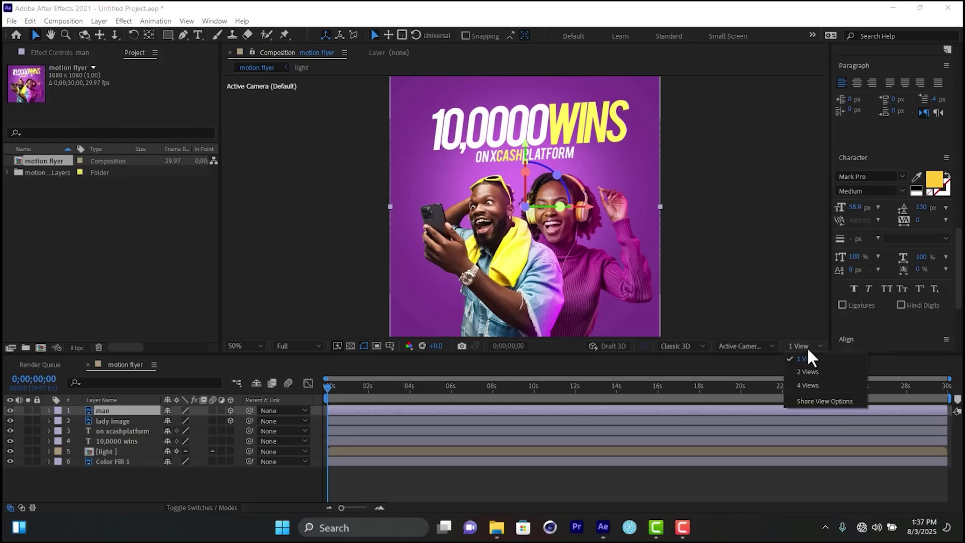
left_click(818, 374)
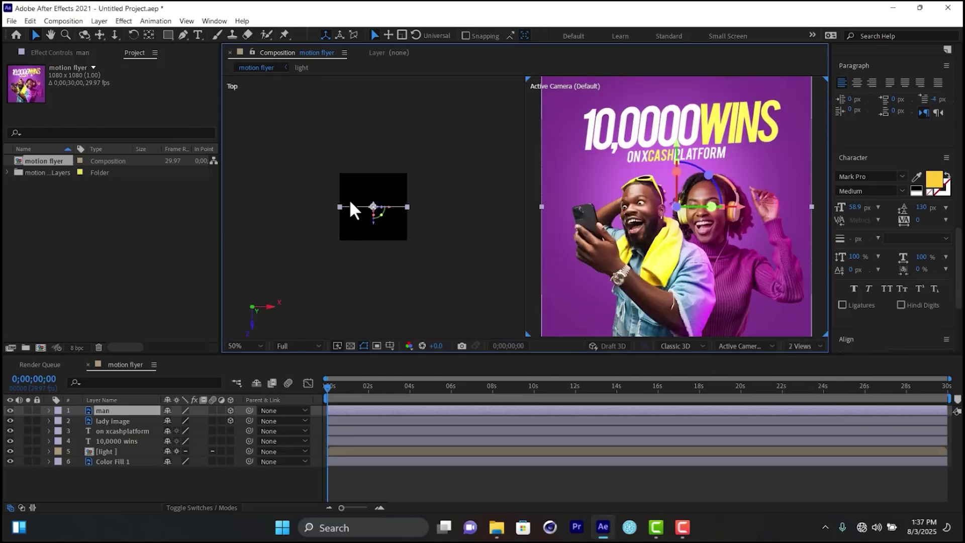
Create a one-node camera named Camera 1 with the 24mm preset in the motion flyer composition.
scroll(350, 208, "up", 2)
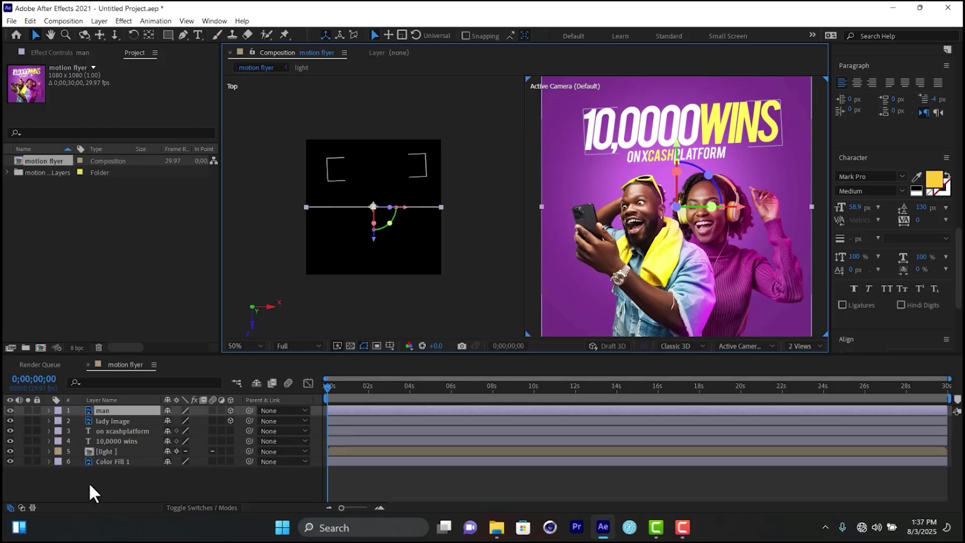
left_click(196, 488)
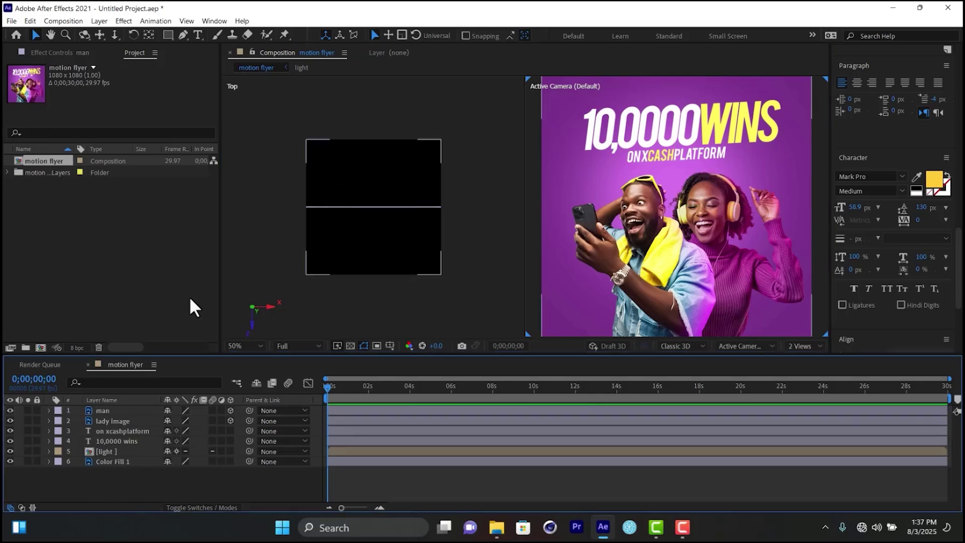
left_click(98, 21)
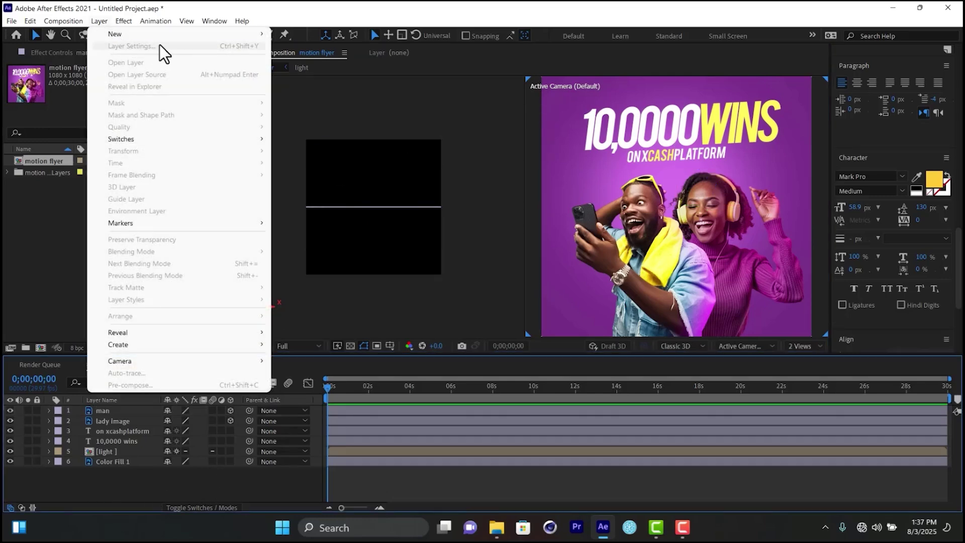
mouse_move(216, 35)
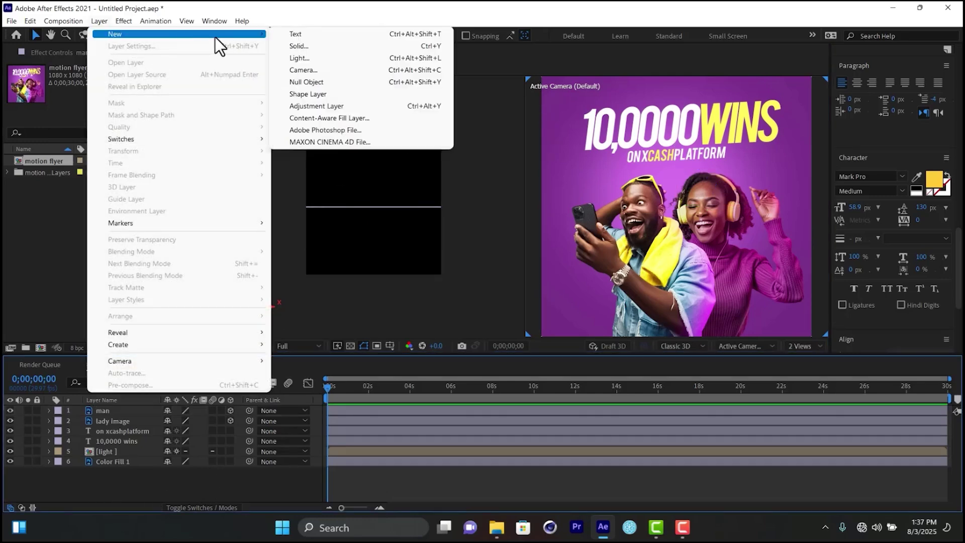
left_click(340, 71)
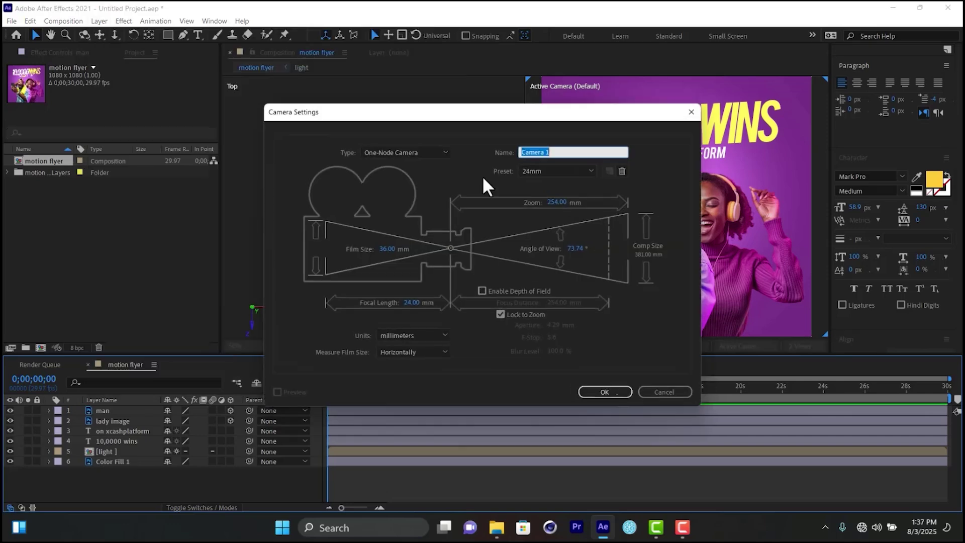
left_click(580, 173)
left_click(552, 230)
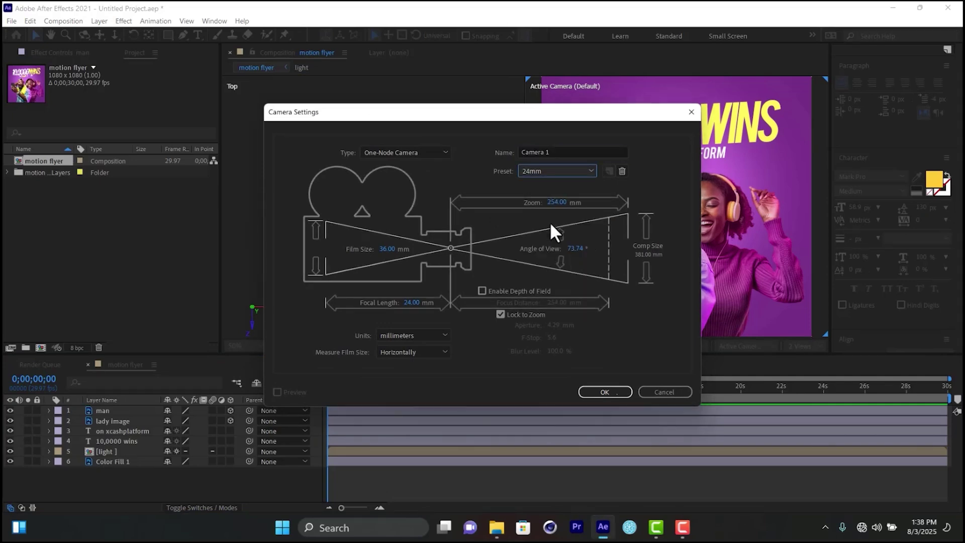
left_click(571, 171)
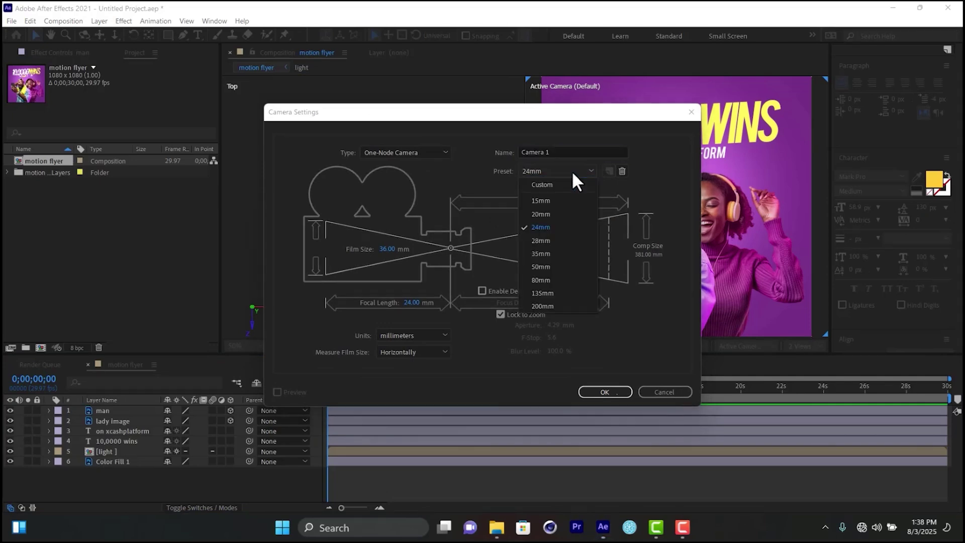
left_click(536, 228)
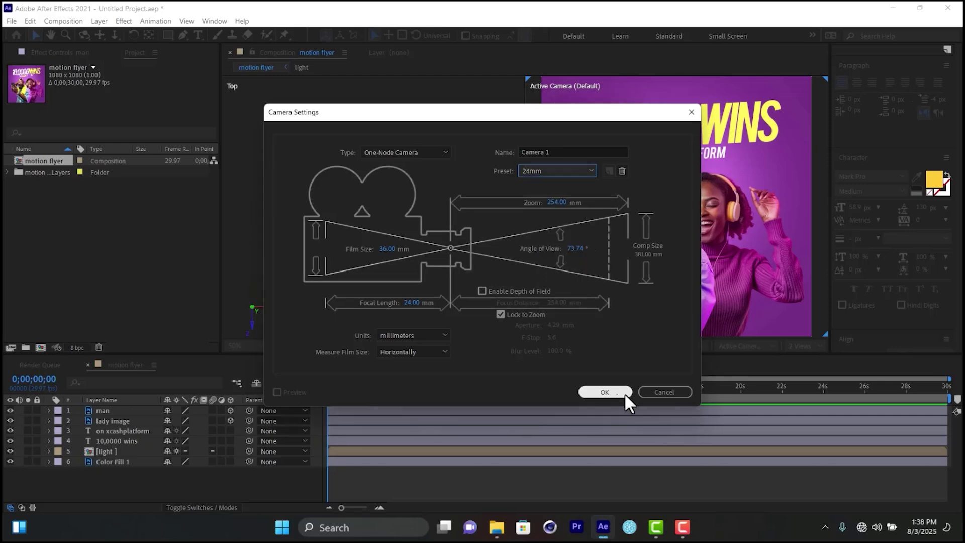
left_click(604, 391)
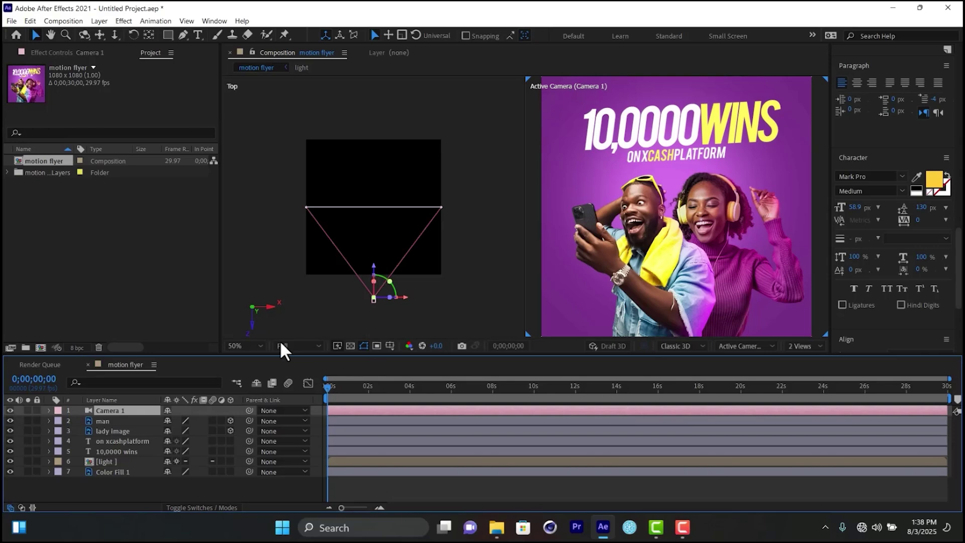
Examine where the man, lady image and two text layers sit relative to the camera in both views.
left_click(123, 422)
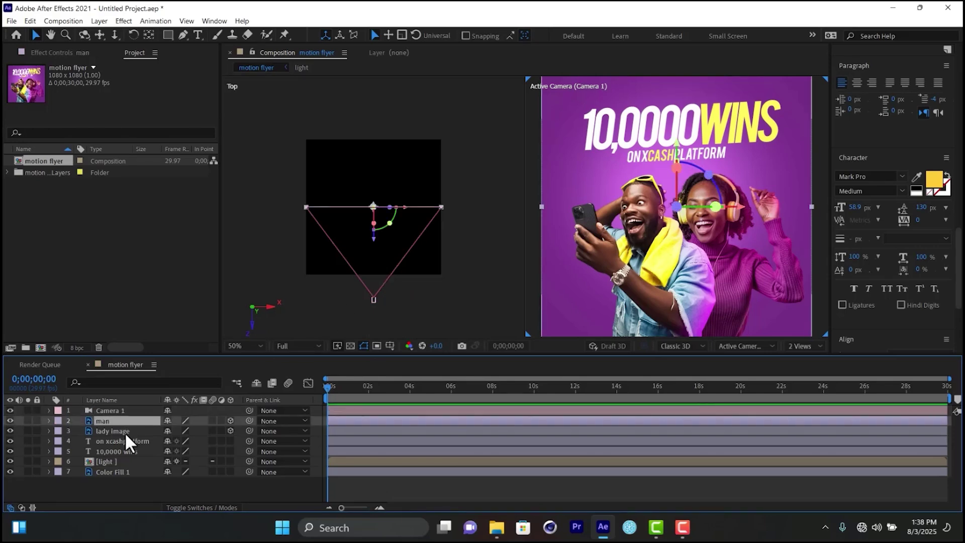
left_click(129, 432)
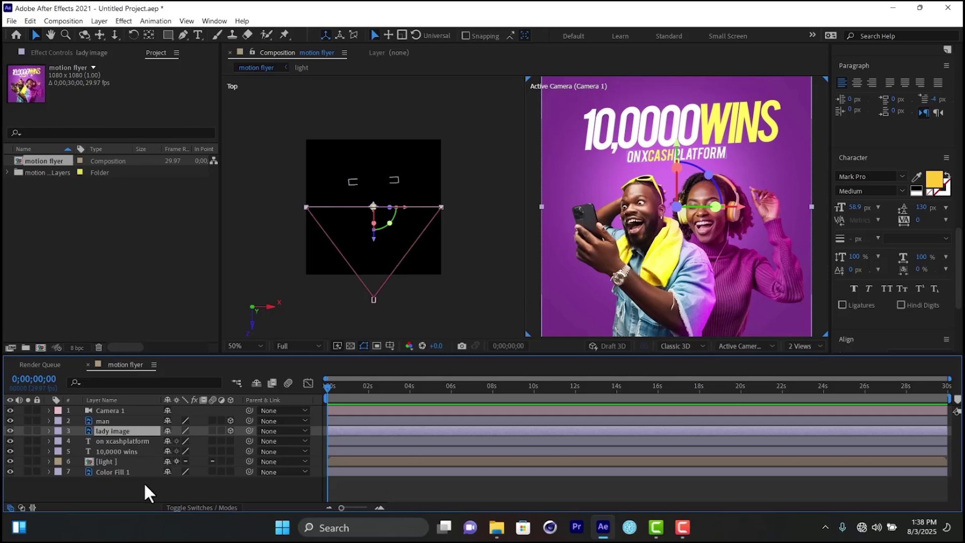
left_click(116, 421)
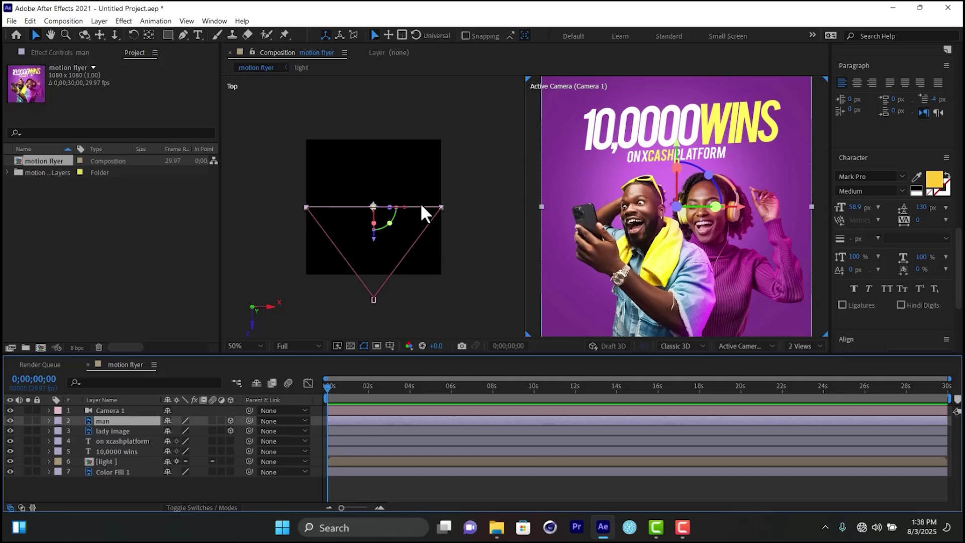
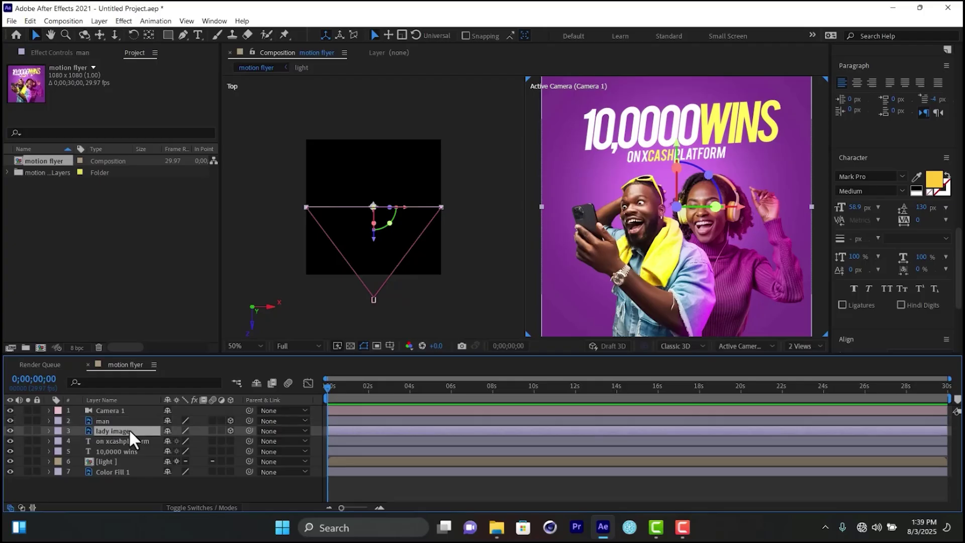
left_click(129, 429)
left_click(120, 440)
left_click(121, 448)
left_click(133, 439)
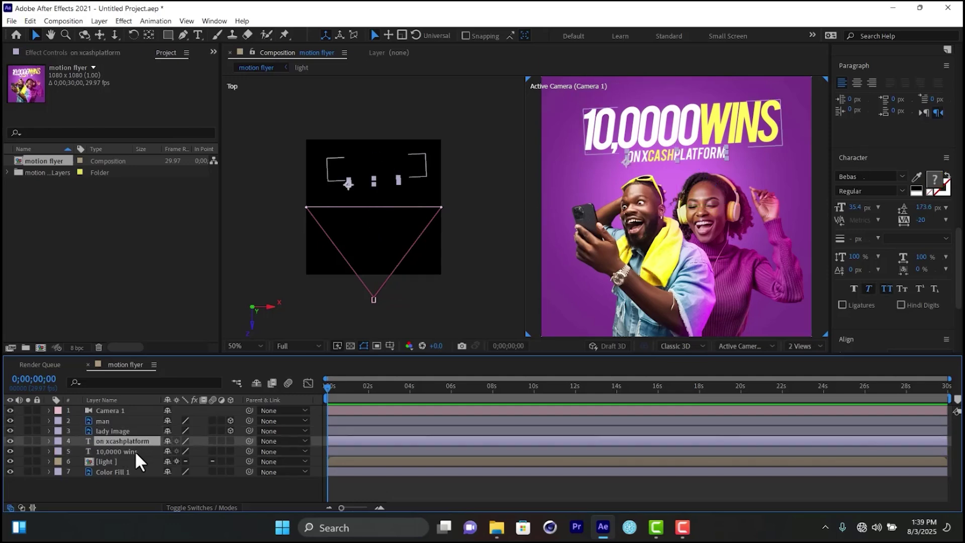
left_click(135, 450)
left_click(134, 438)
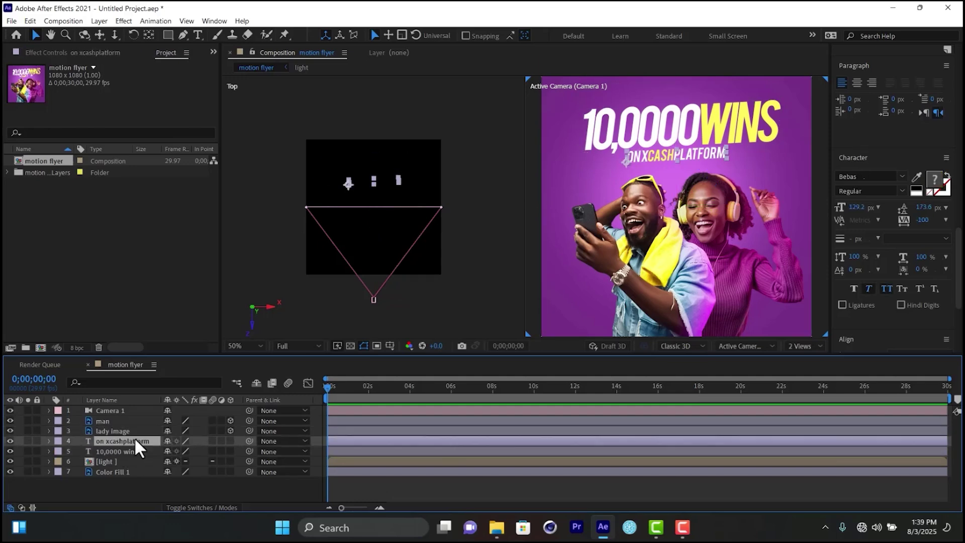
Hide the on xcashplatform and 10,0000 wins text layers, and check the light and Color Fill 1 background layers.
left_click(9, 441)
left_click(9, 450)
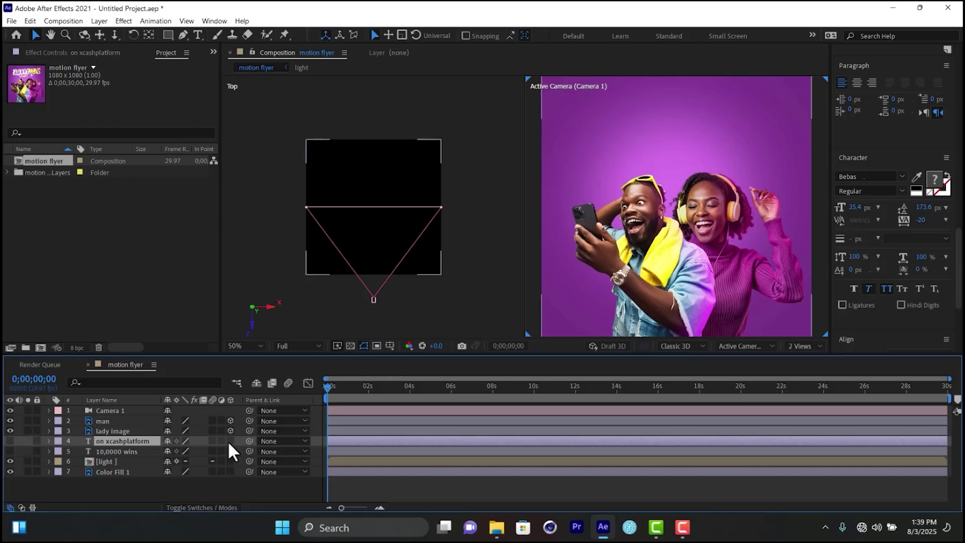
left_click(104, 471)
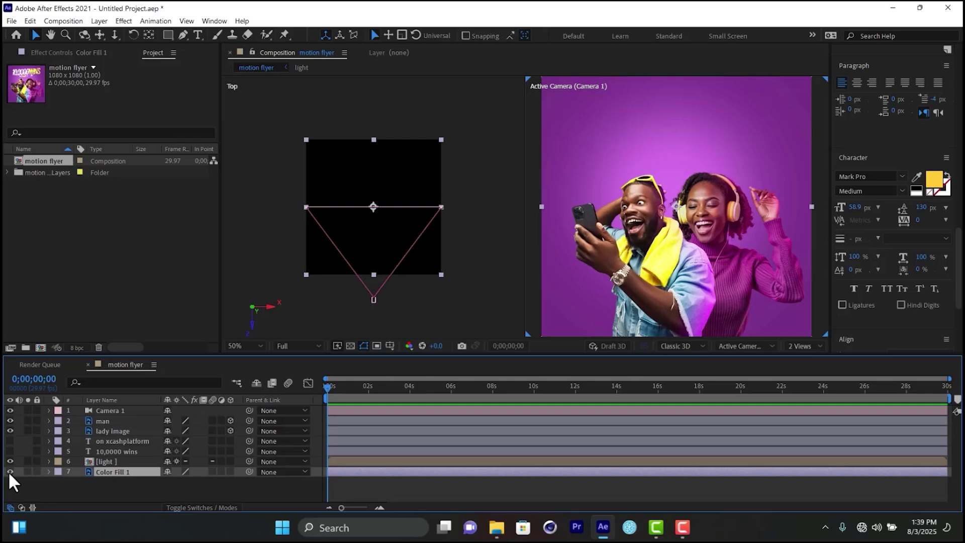
left_click(107, 462)
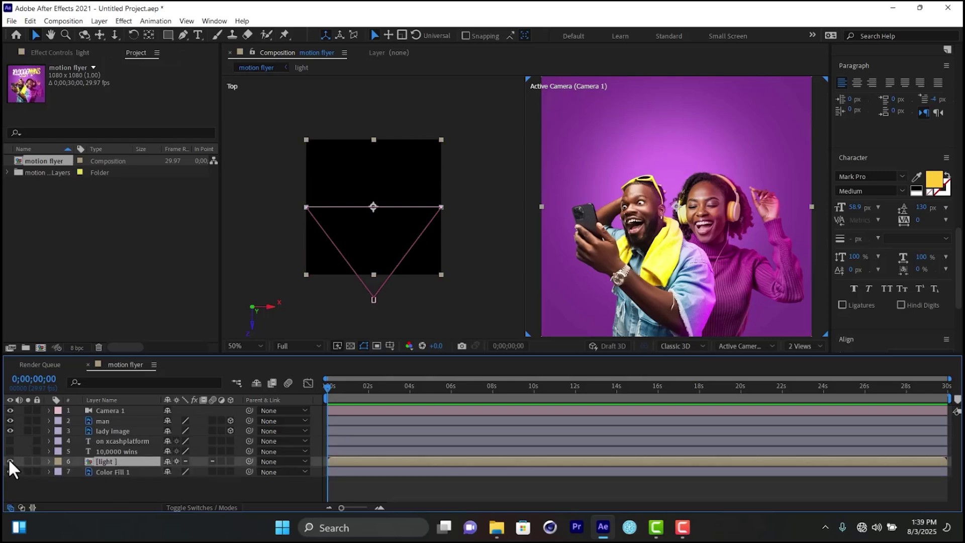
left_click_drag(10, 461, 10, 471)
left_click(370, 271)
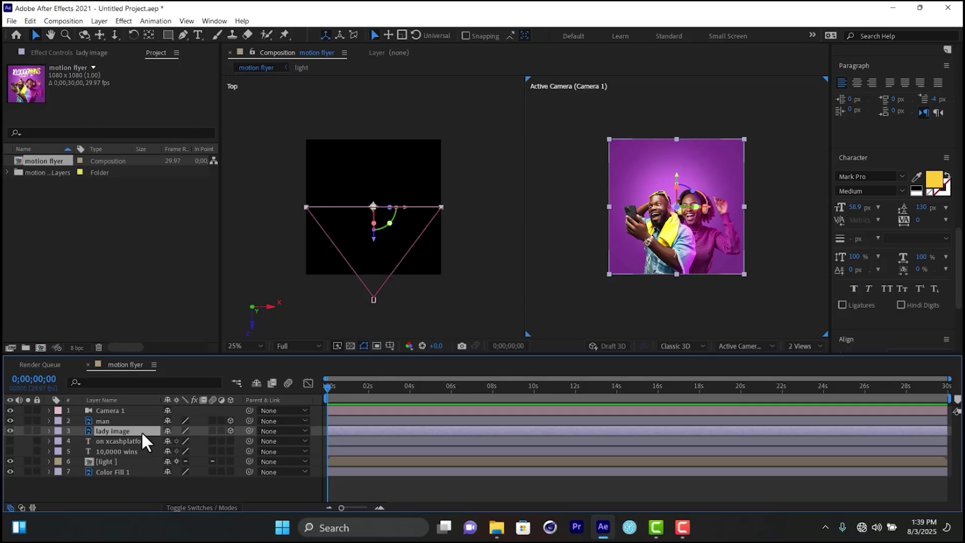
Reveal the lady image layer's position and push the layer back from the camera to a Z position of 5318.
key("p")
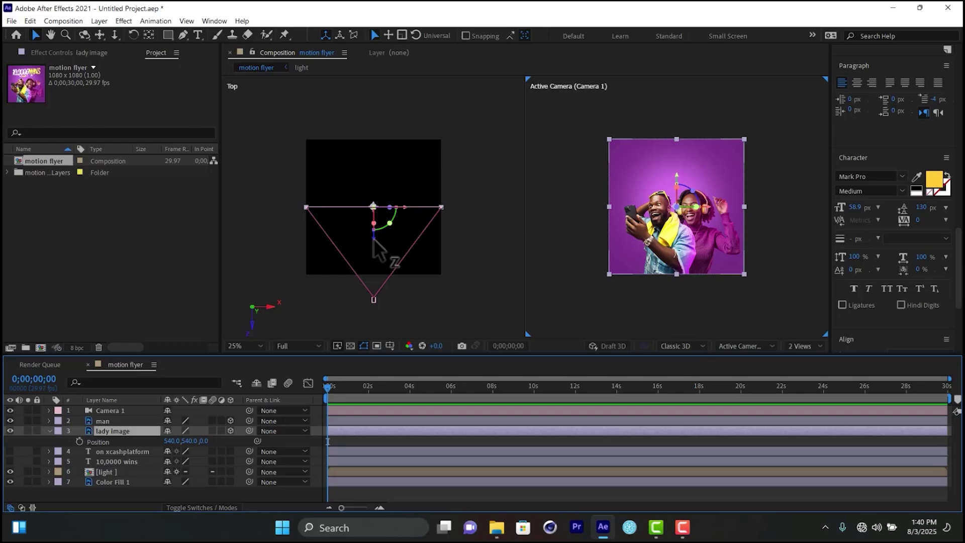
left_click_drag(374, 242, 394, 119)
scroll(412, 215, "down", 3)
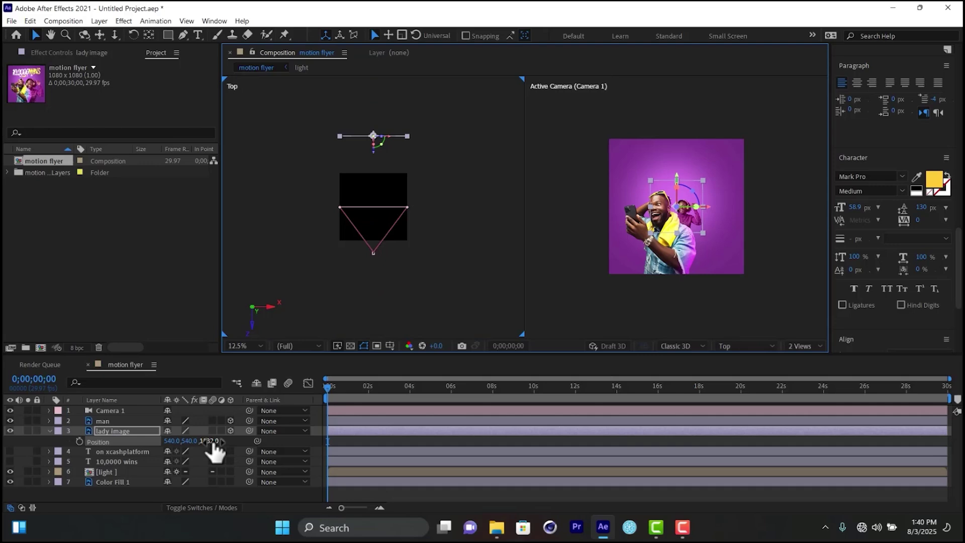
left_click_drag(214, 448, 567, 308)
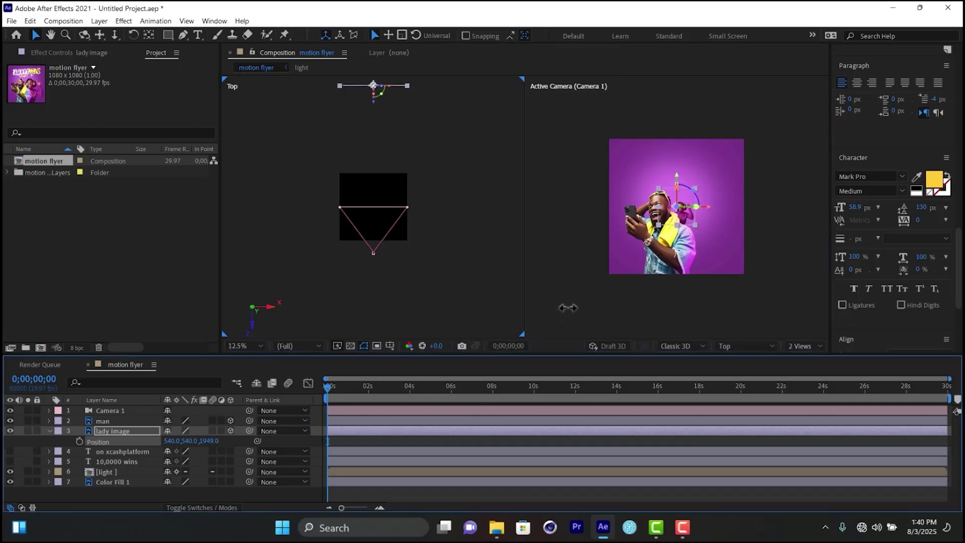
scroll(479, 224, "down", 5)
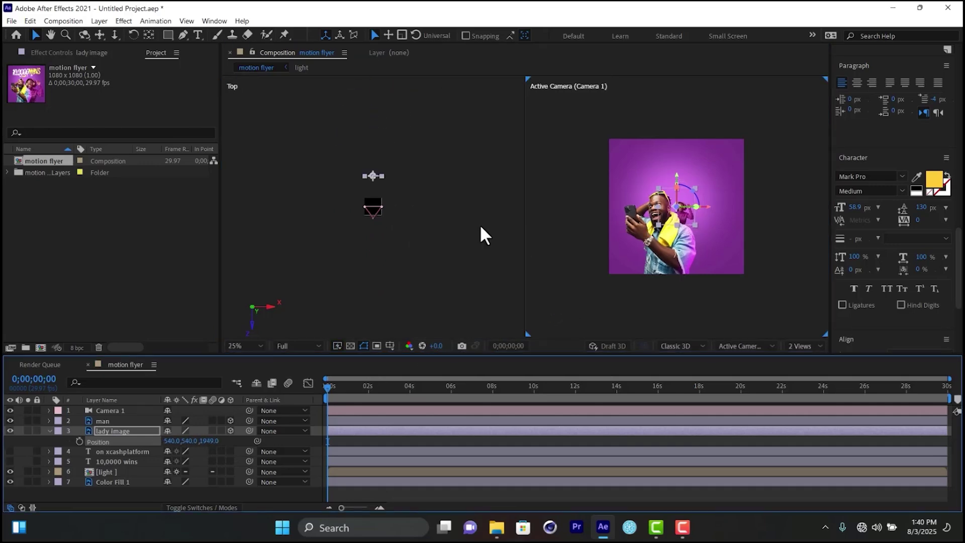
scroll(481, 227, "up", 3)
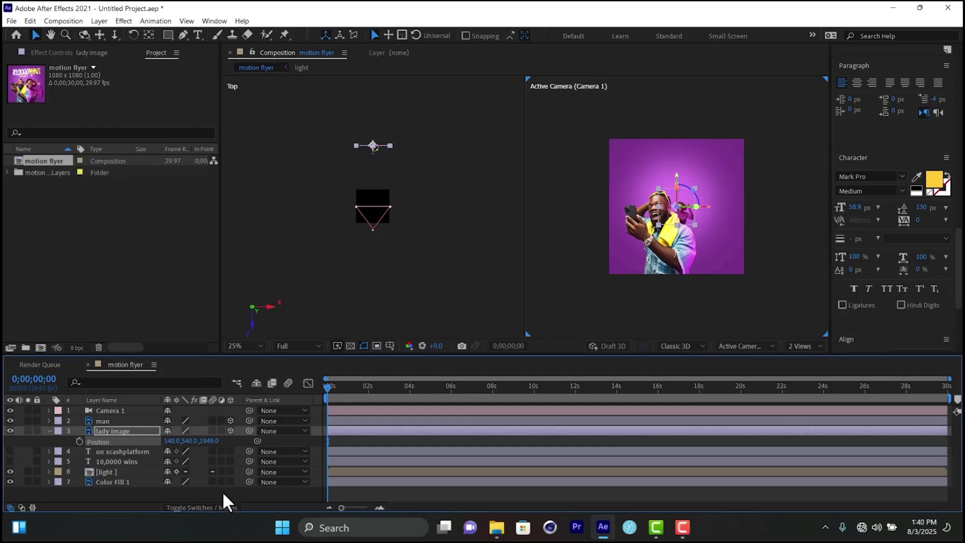
left_click_drag(391, 147, 392, 237)
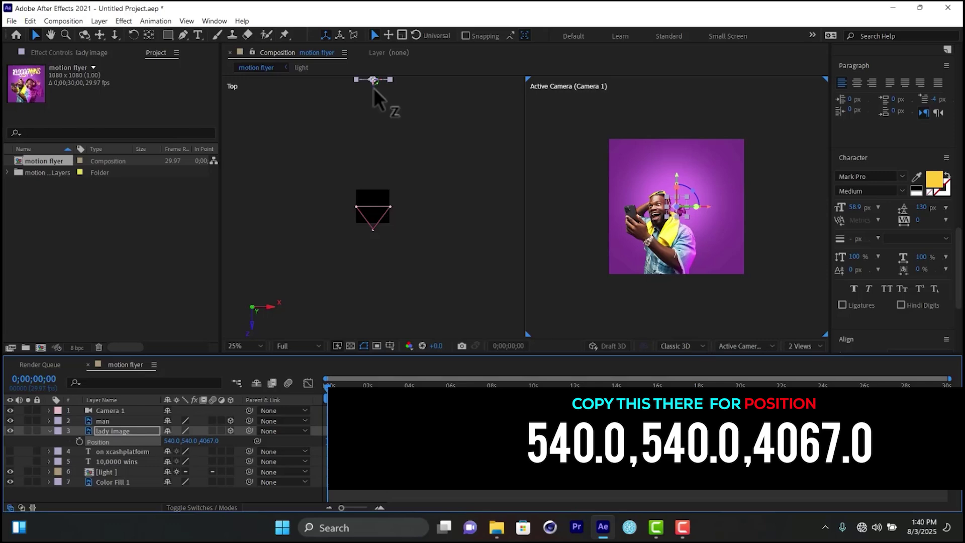
left_click_drag(373, 87, 373, 131)
scroll(684, 235, "up", 2)
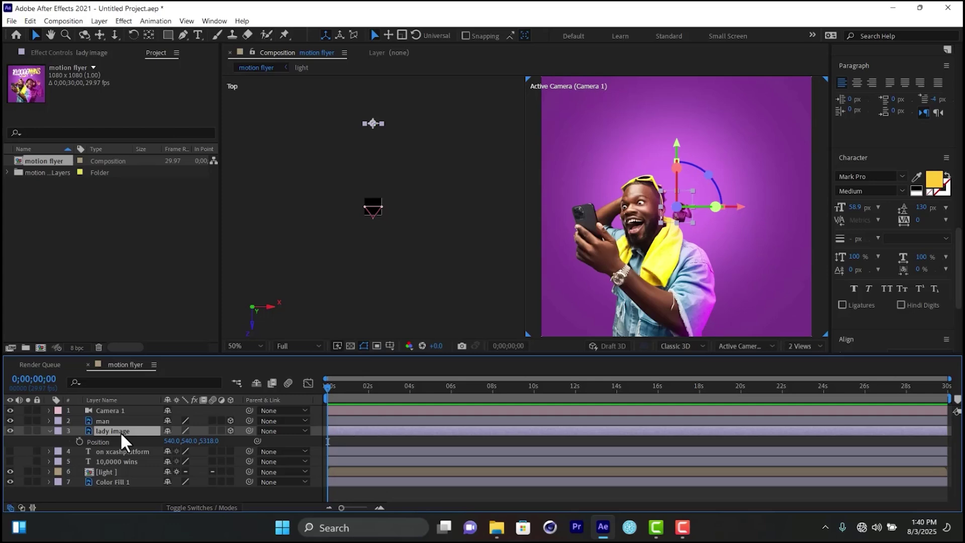
Scale the lady image layer up to 793% on all axes and lower it to a Y position of 1124.
key("shift+s")
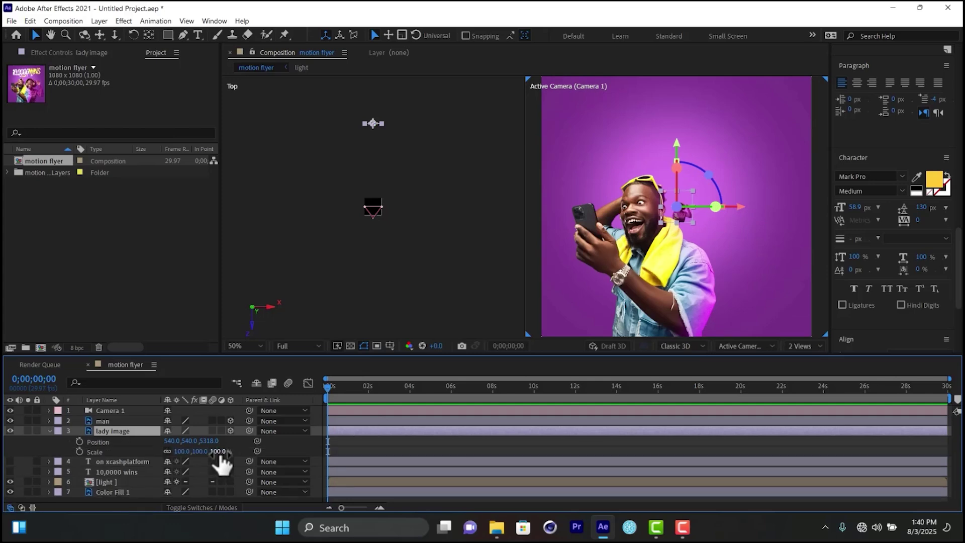
left_click_drag(199, 451, 432, 269)
left_click(433, 269)
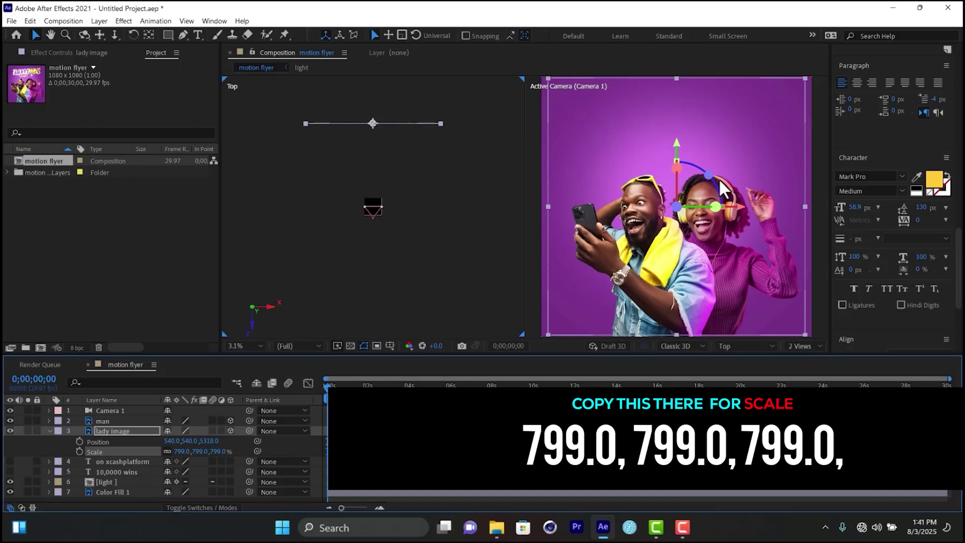
scroll(691, 174, "down", 1)
scroll(688, 173, "up", 1)
Reveal the man layer's position and push the layer back from the camera to a Z position of 3245.
left_click(104, 420)
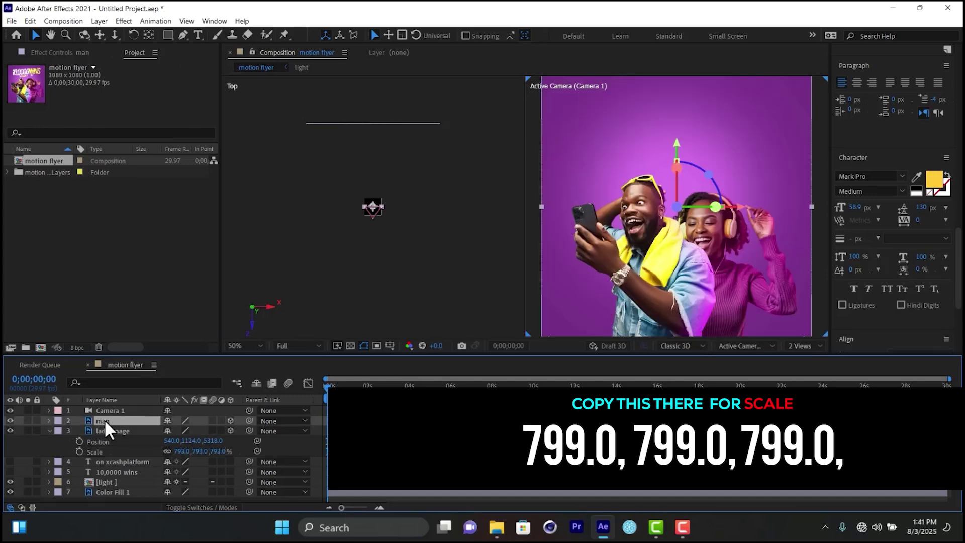
key("p")
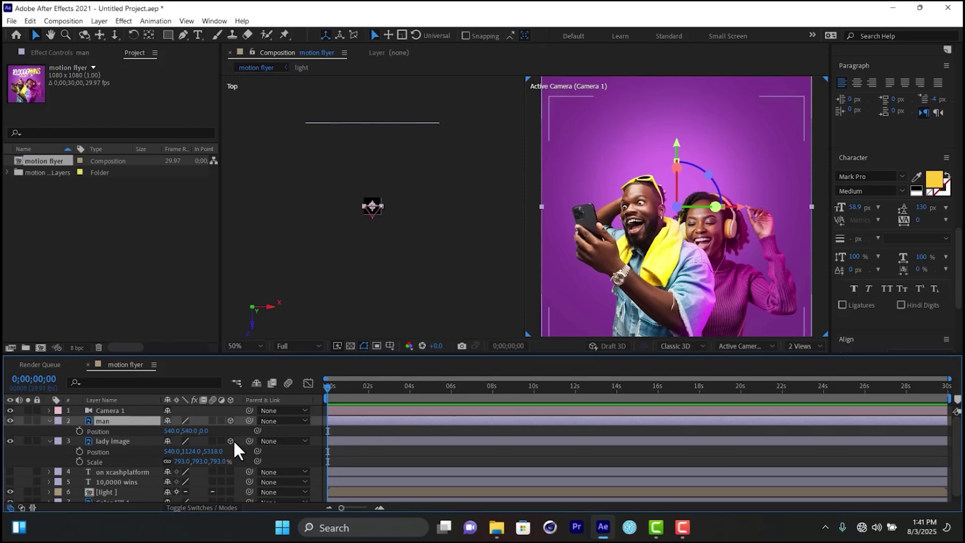
left_click_drag(209, 437, 962, 4)
scroll(369, 73, "up", 1)
left_click_drag(380, 294, 384, 248)
Scale the man layer to 590% with its Y position at 688, and collapse the man and lady image properties.
left_click(98, 421)
key("shift+s")
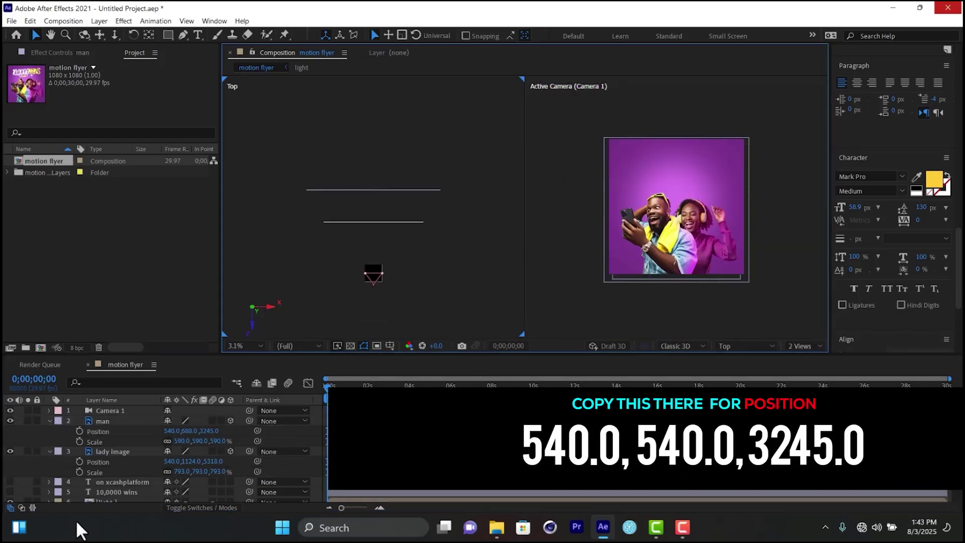
left_click(49, 421)
left_click(49, 430)
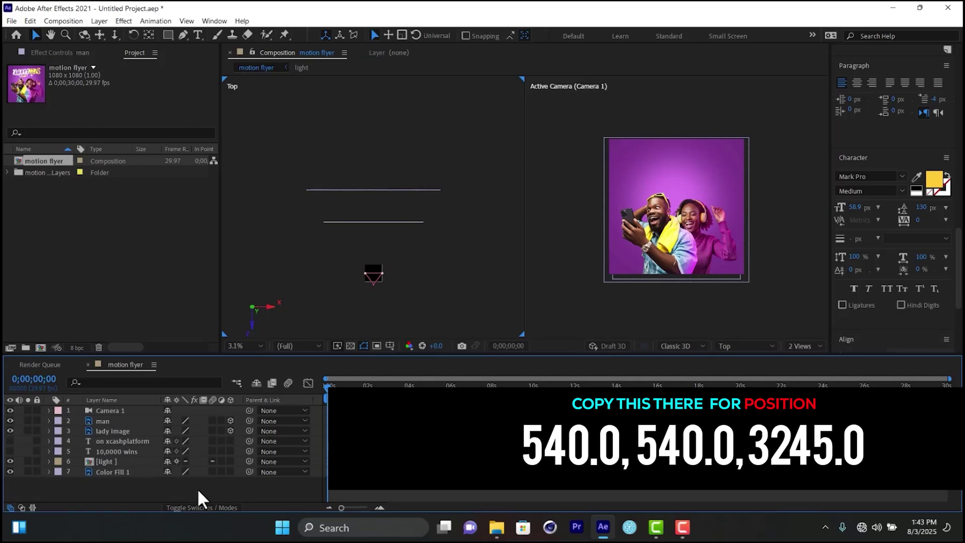
Add a null object layer to the motion flyer composition and make it a 3D layer.
right_click(230, 490)
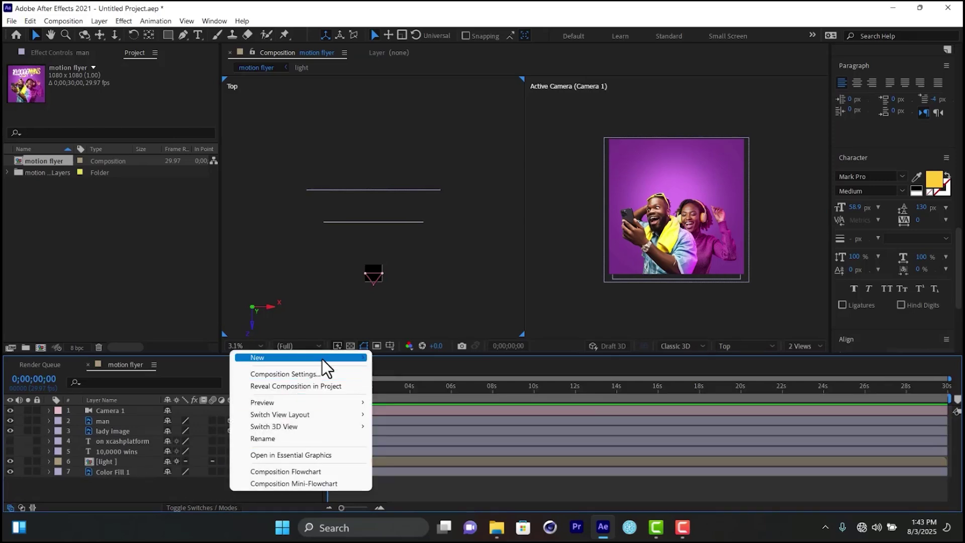
left_click(194, 494)
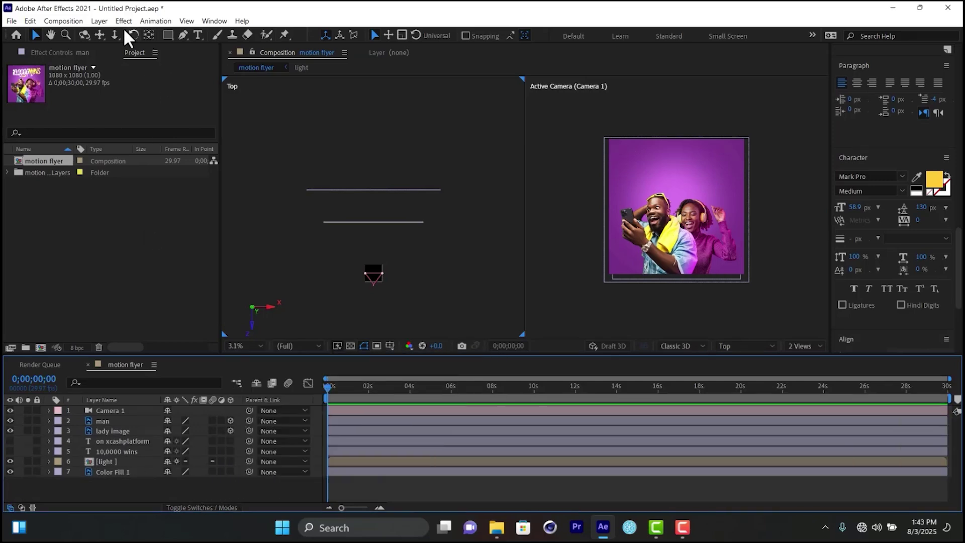
left_click(98, 19)
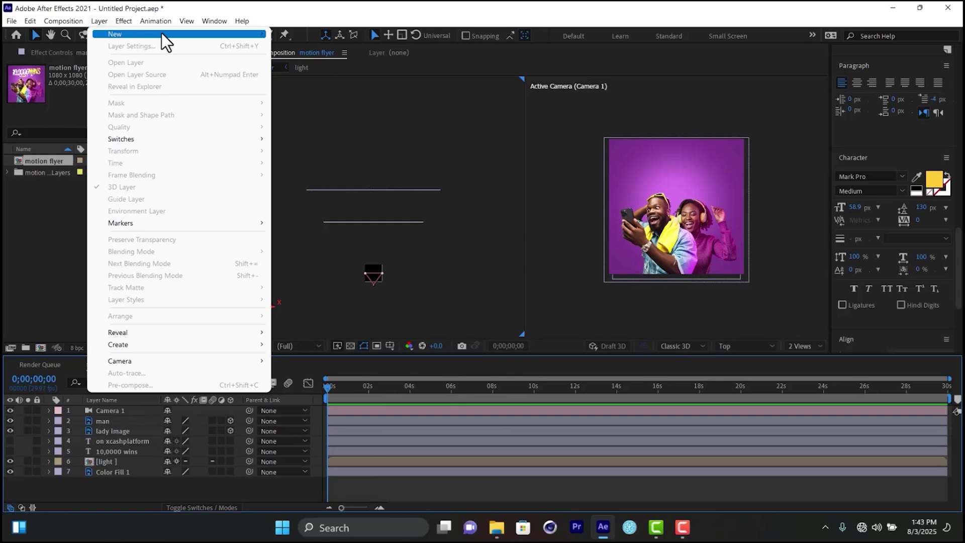
mouse_move(161, 33)
left_click(331, 85)
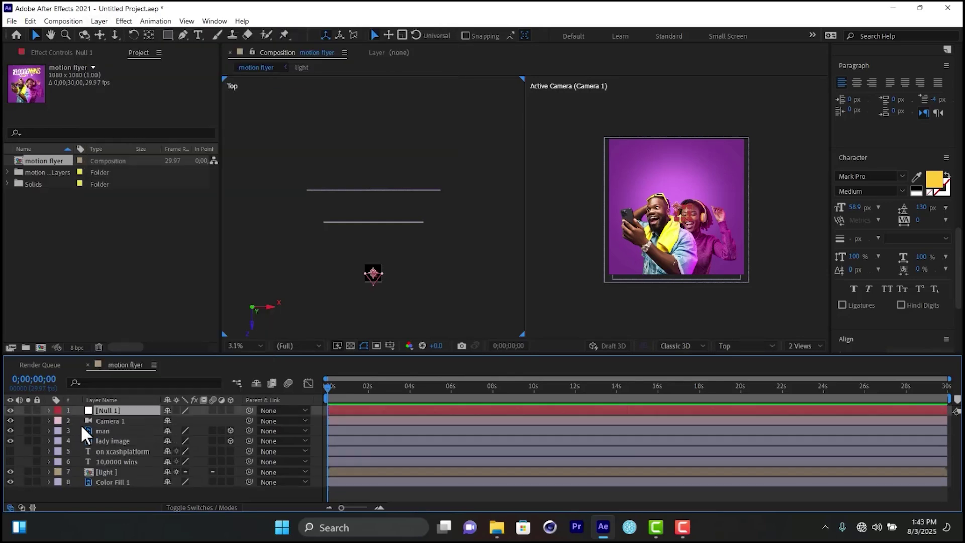
left_click(107, 422)
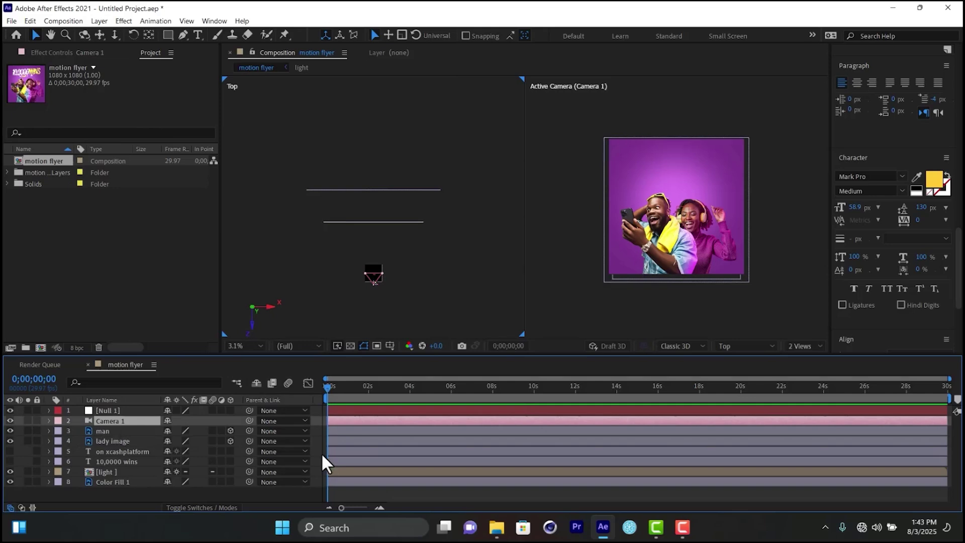
left_click(132, 410)
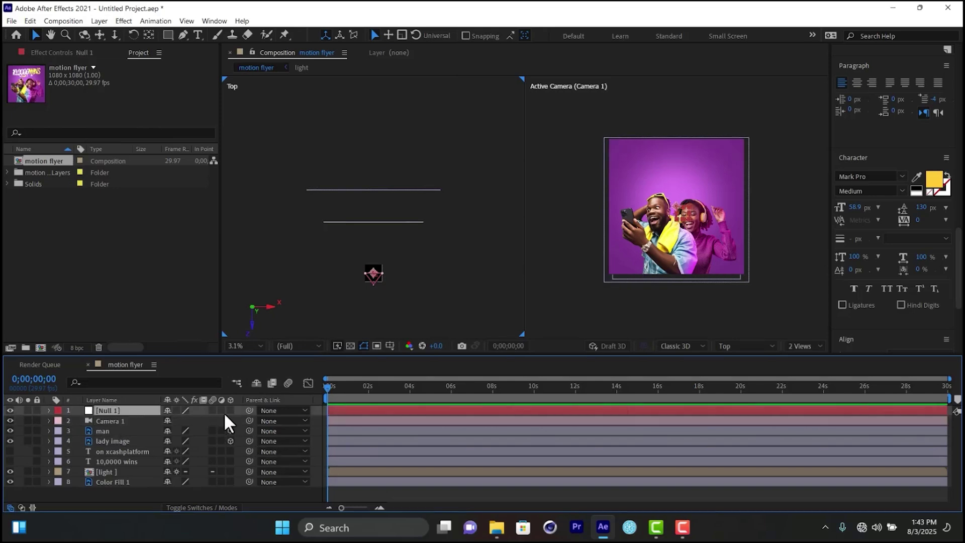
left_click(228, 410)
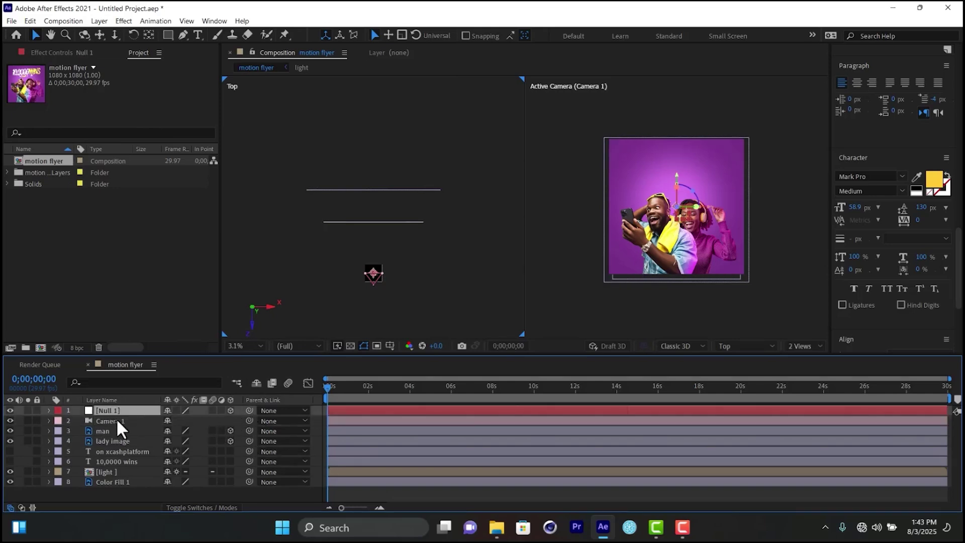
Parent the Camera 1 layer to the Null 1 layer.
left_click(116, 419)
left_click_drag(248, 421, 102, 409)
left_click(104, 409)
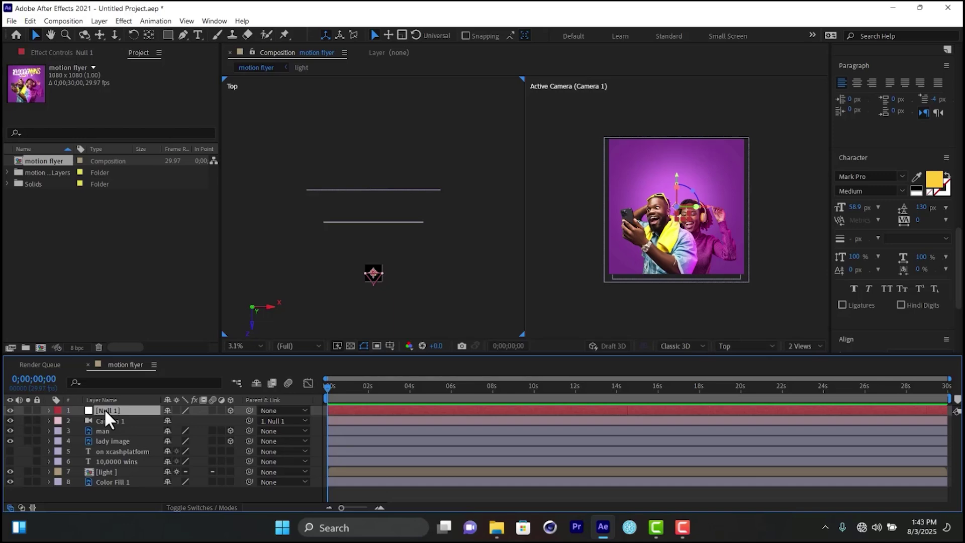
Reveal the null layer's position and start keyframing it at 0 seconds.
scroll(369, 297, "up", 2)
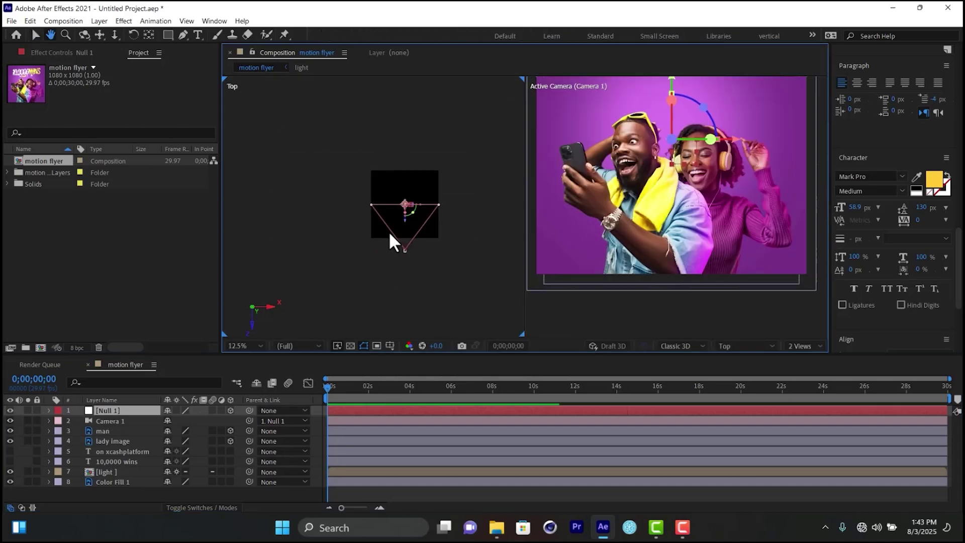
scroll(415, 215, "down", 1)
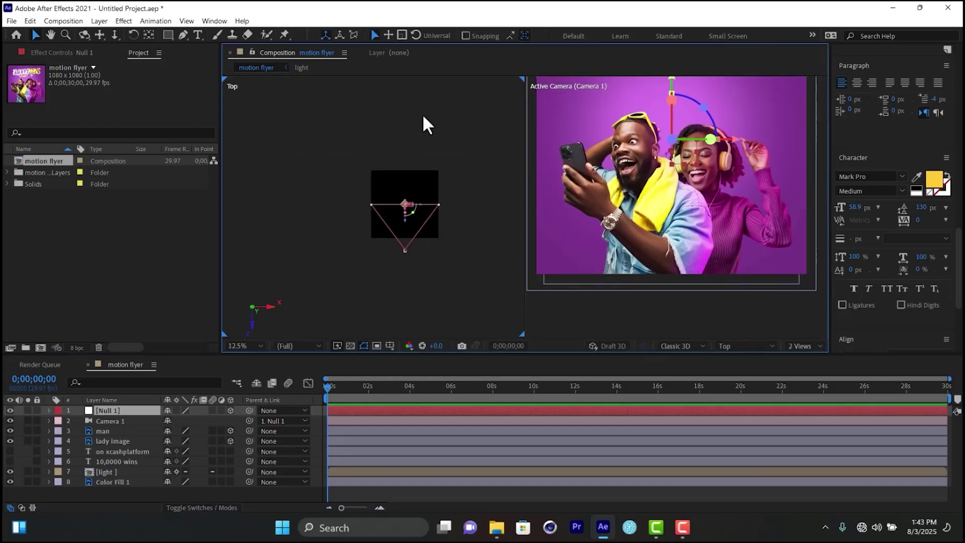
left_click_drag(428, 126, 392, 256)
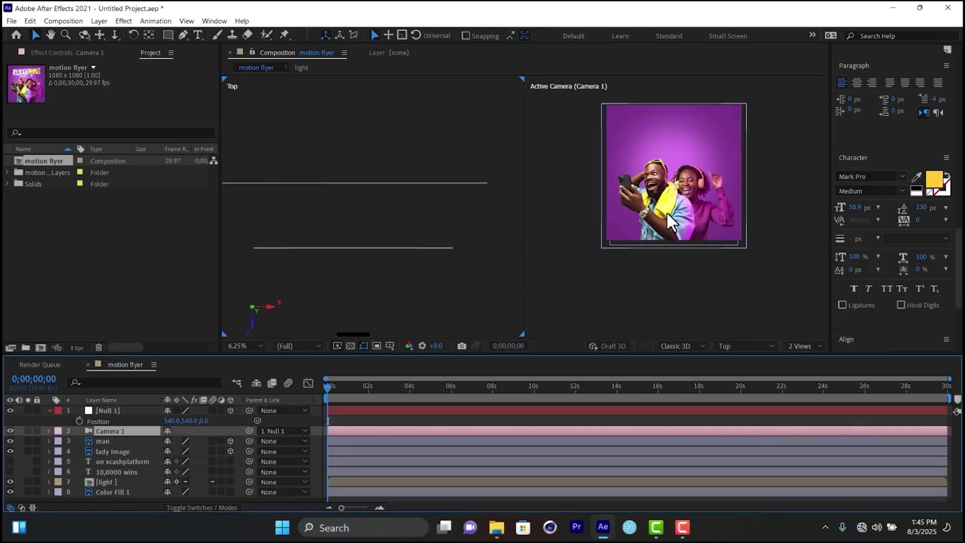
left_click(108, 410)
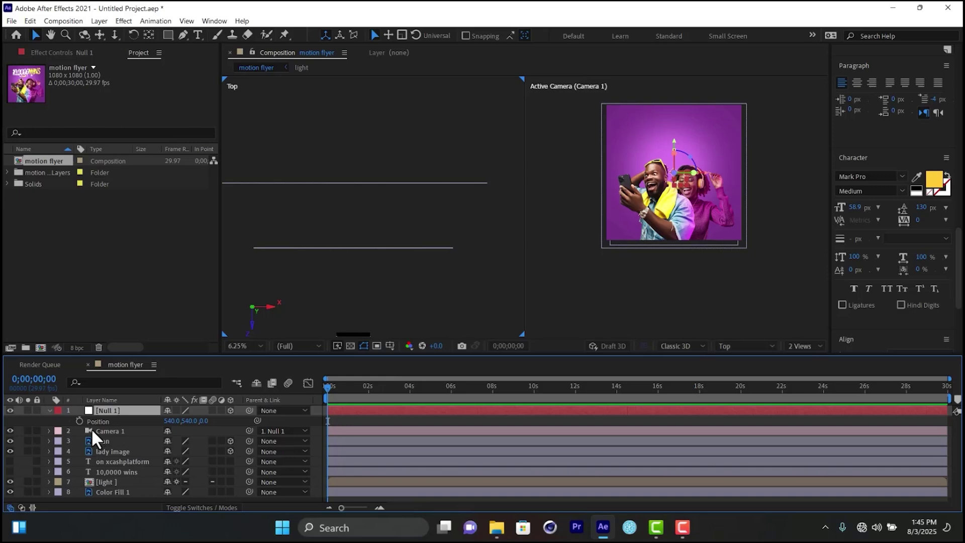
key("p")
key("p")
left_click(78, 420)
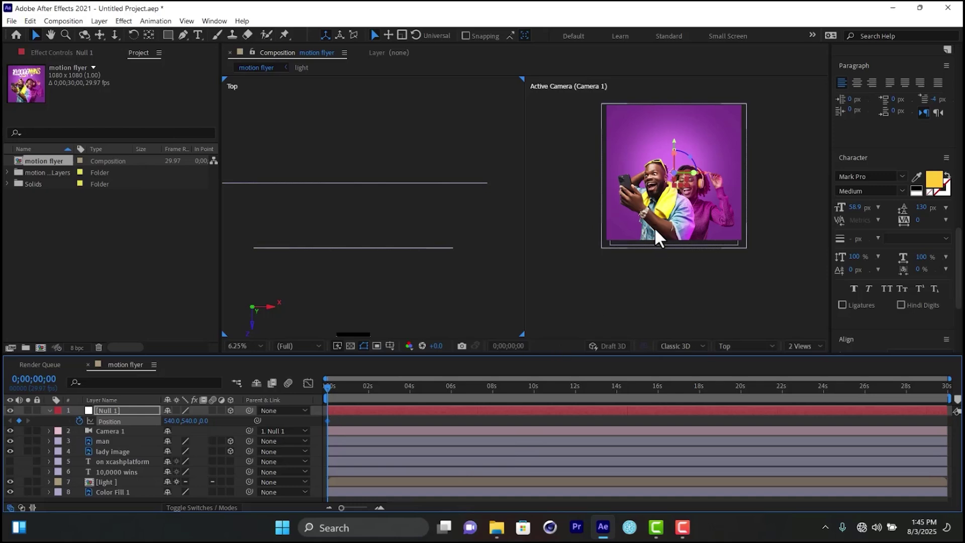
Move the null's position keyframe from the start of the timeline to about 5 seconds.
scroll(654, 227, "up", 2)
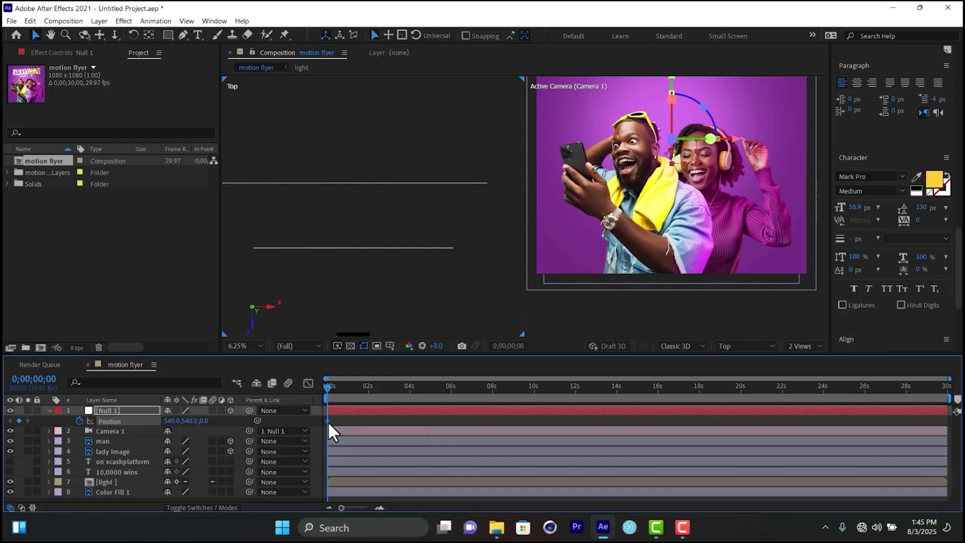
left_click_drag(328, 420, 392, 418)
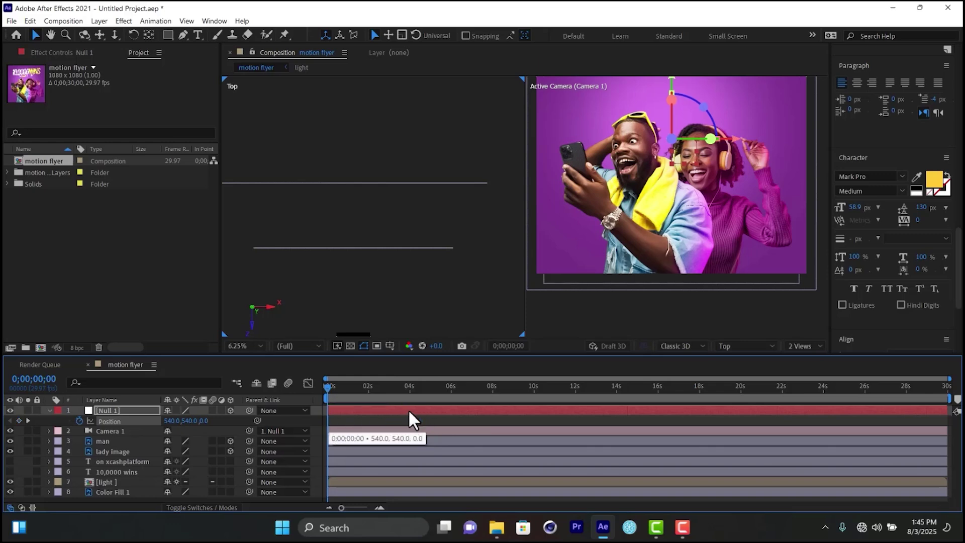
left_click_drag(430, 409, 428, 409)
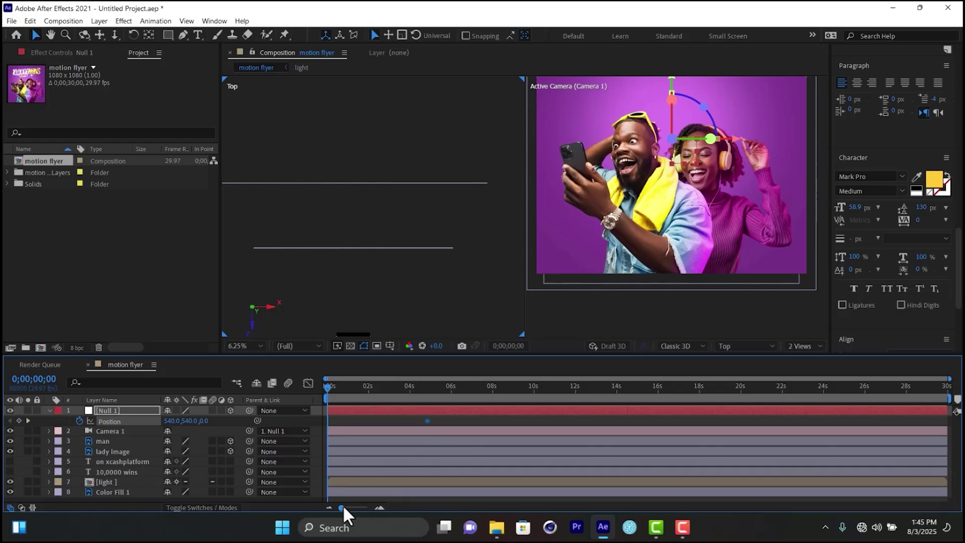
left_click_drag(342, 505, 353, 504)
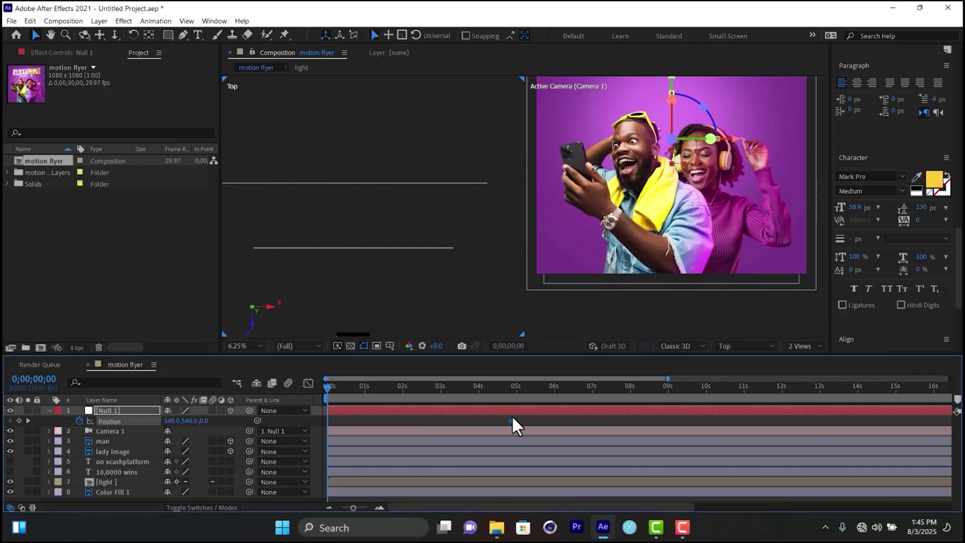
mouse_move(511, 421)
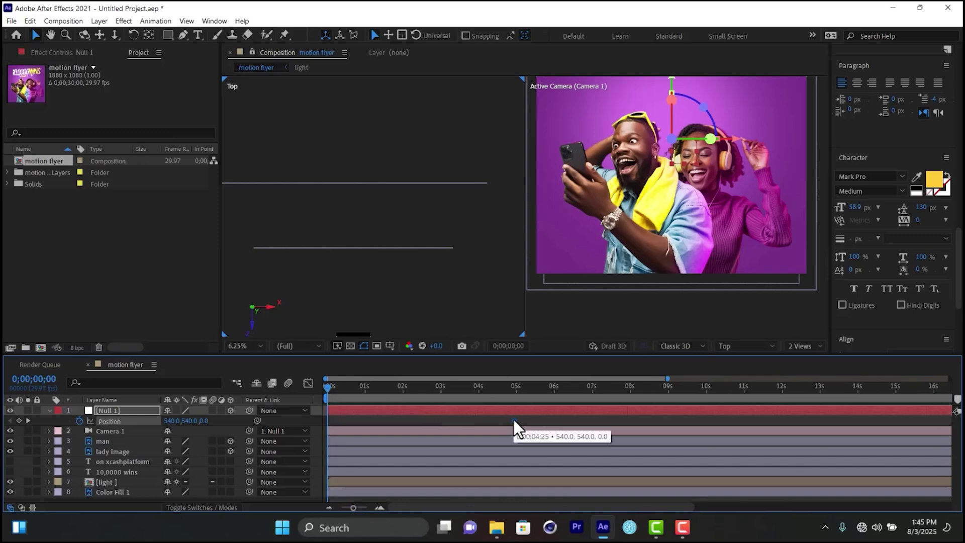
left_click_drag(513, 420, 514, 420)
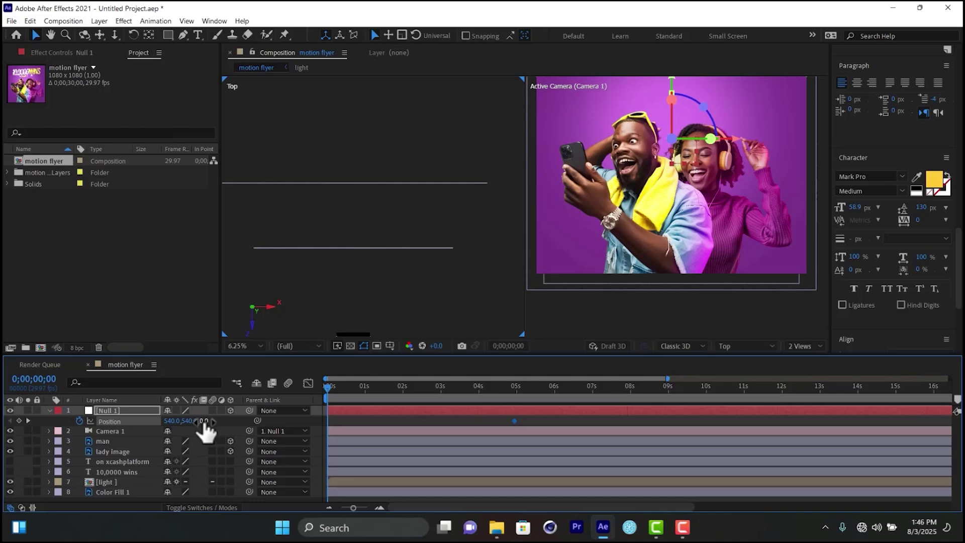
At 0 seconds, set the null's position to X 1478, Y 1616 and Z 3759 for a close-up of the lady's face.
left_click_drag(204, 421, 112, 456)
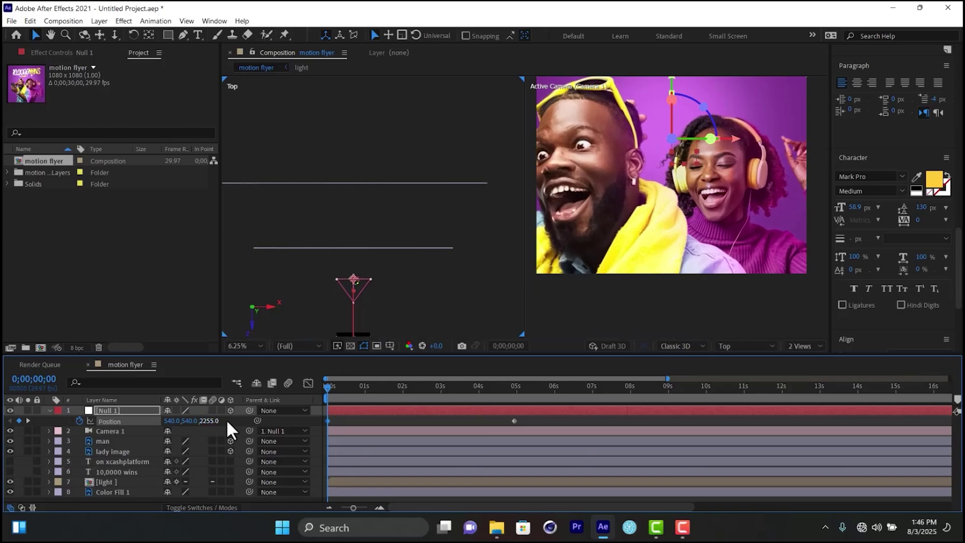
left_click_drag(209, 426, 151, 473)
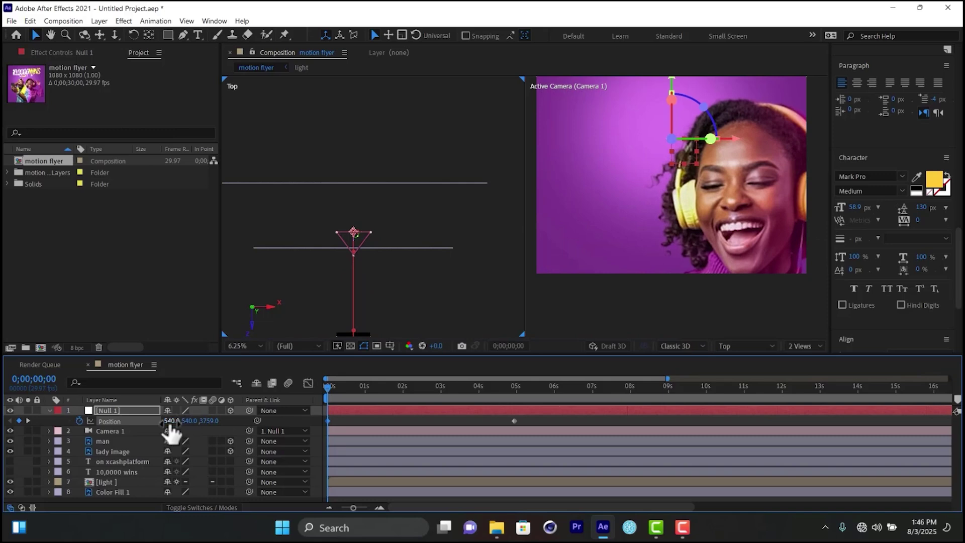
left_click_drag(171, 420, 613, 305)
left_click(700, 200)
key("comma")
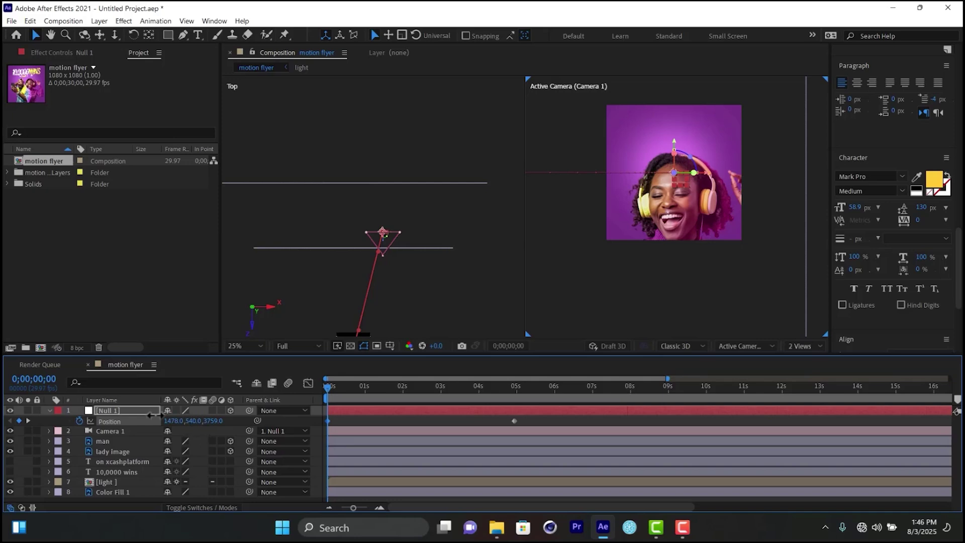
left_click_drag(194, 422, 260, 372)
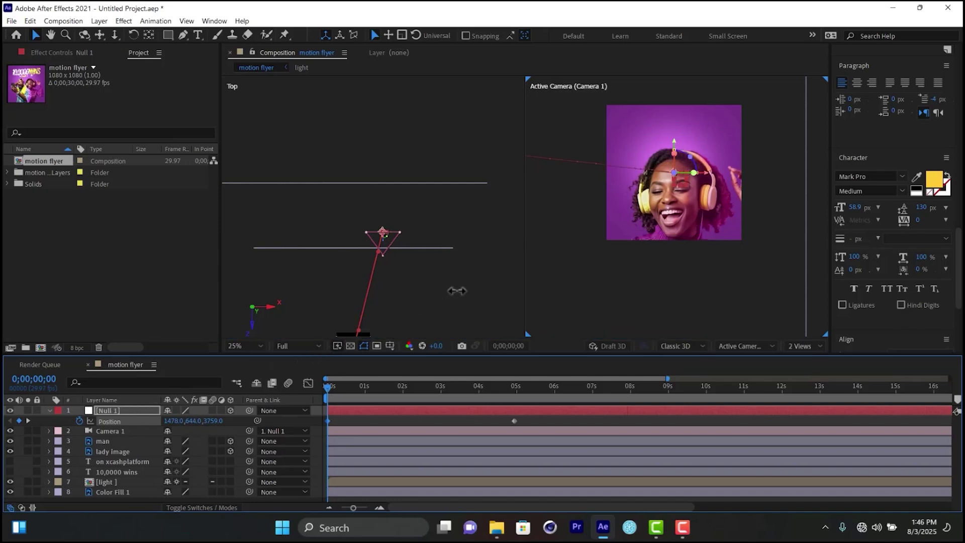
key("ctrl+z")
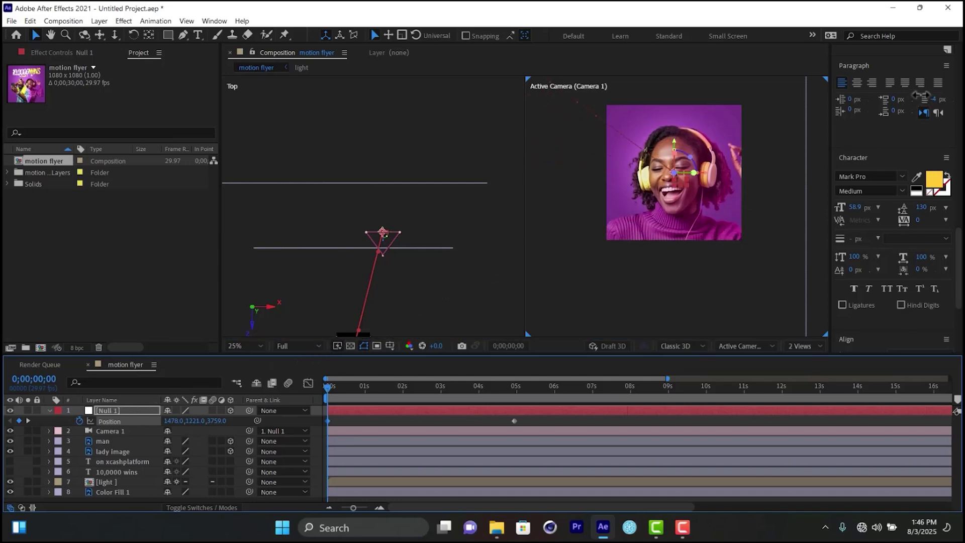
left_click_drag(205, 422, 436, 433)
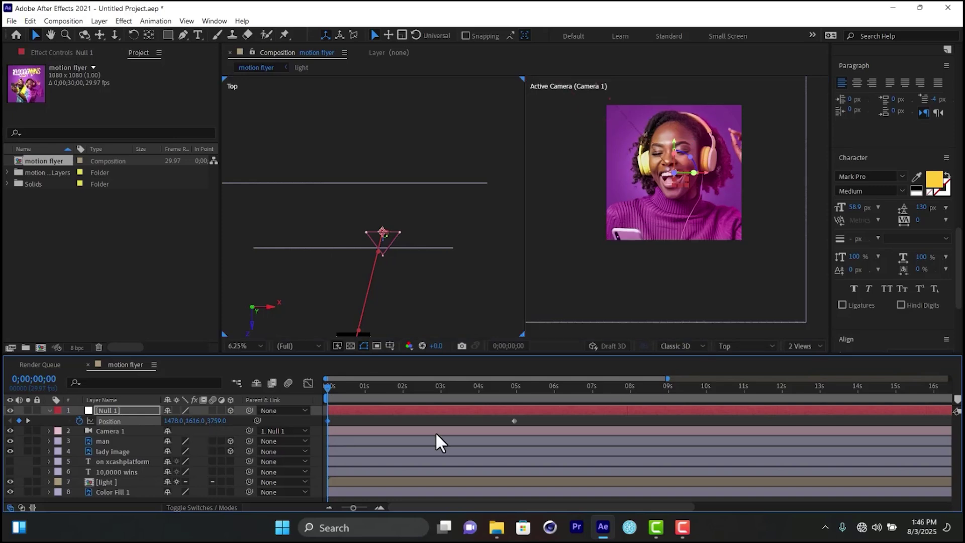
Play the composition from the start several times to review the camera's move from the lady's close-up to the full view.
key("space")
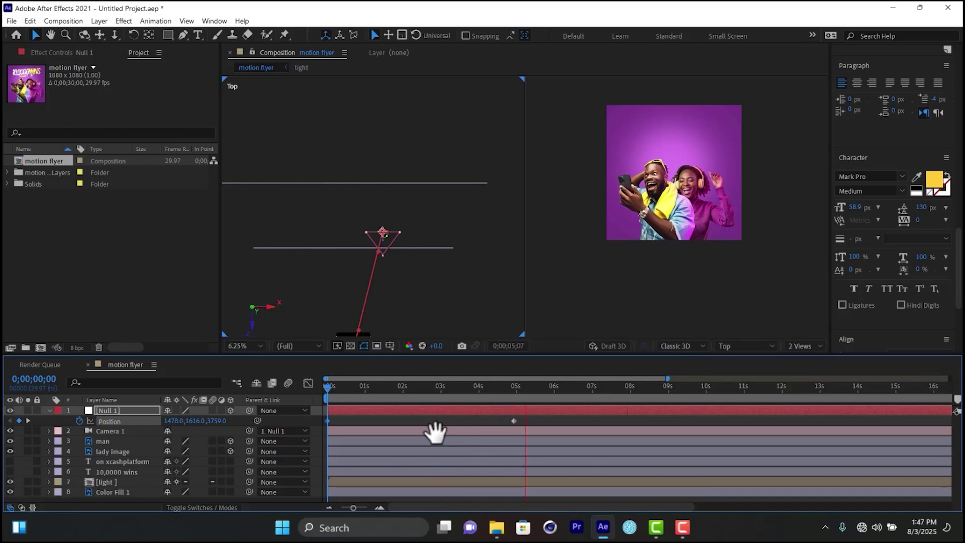
left_click(552, 387)
key("Home")
key("space")
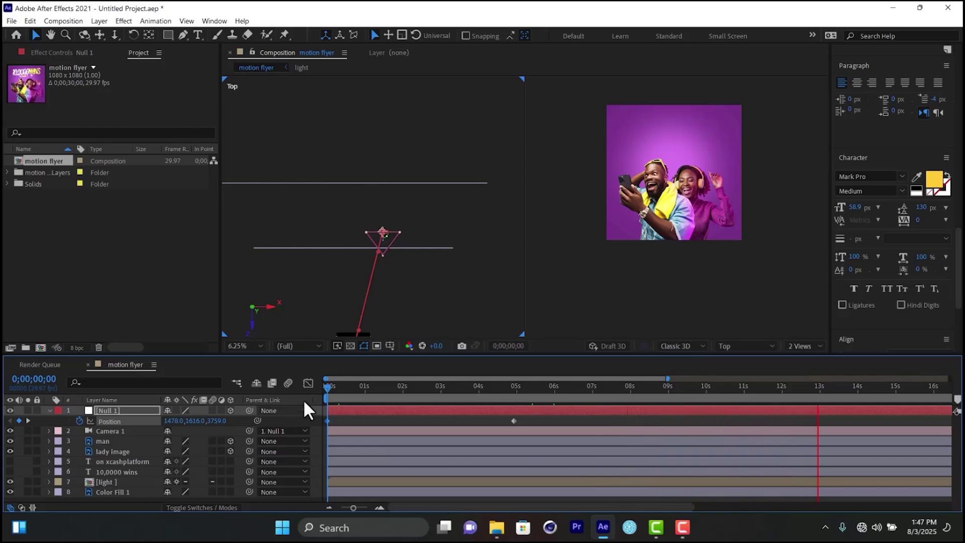
key("space")
key("Home")
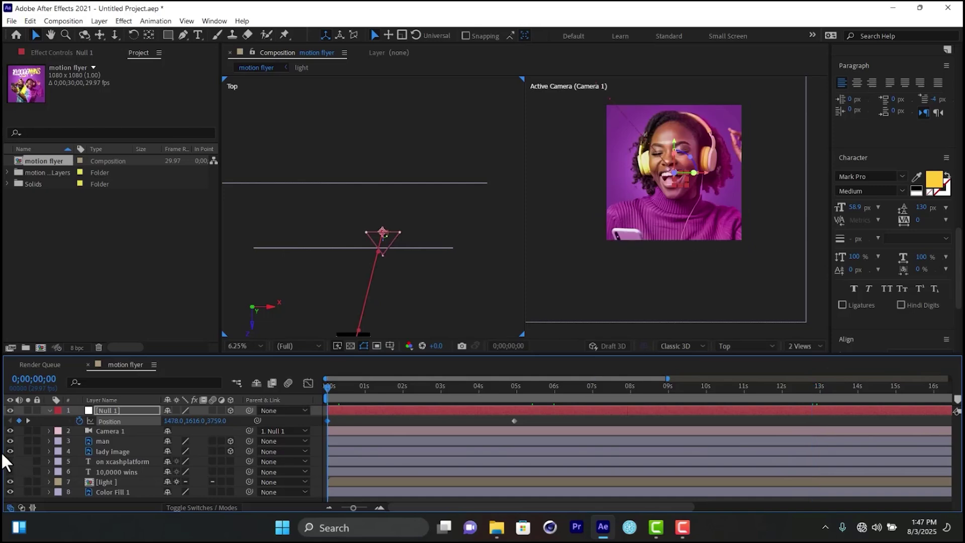
key("space")
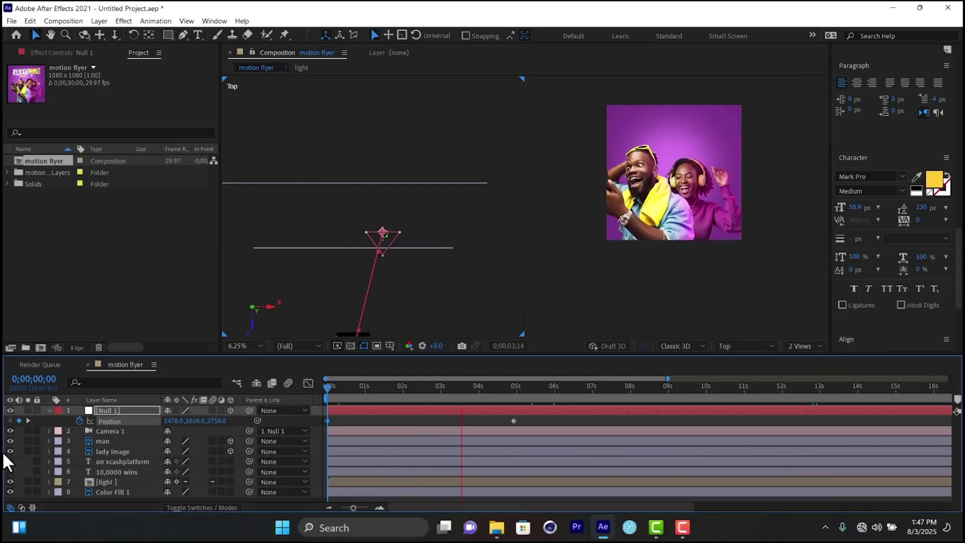
key("space")
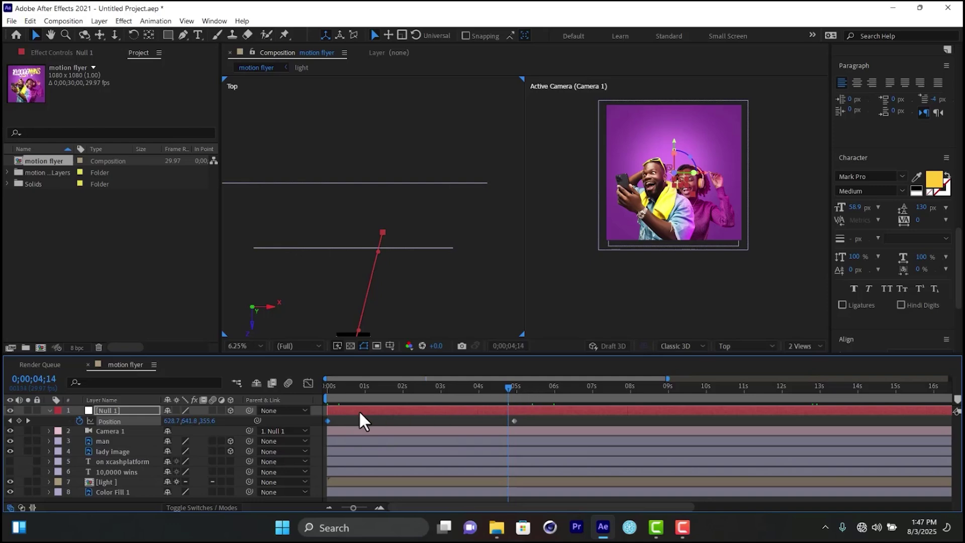
key("Home")
key("space")
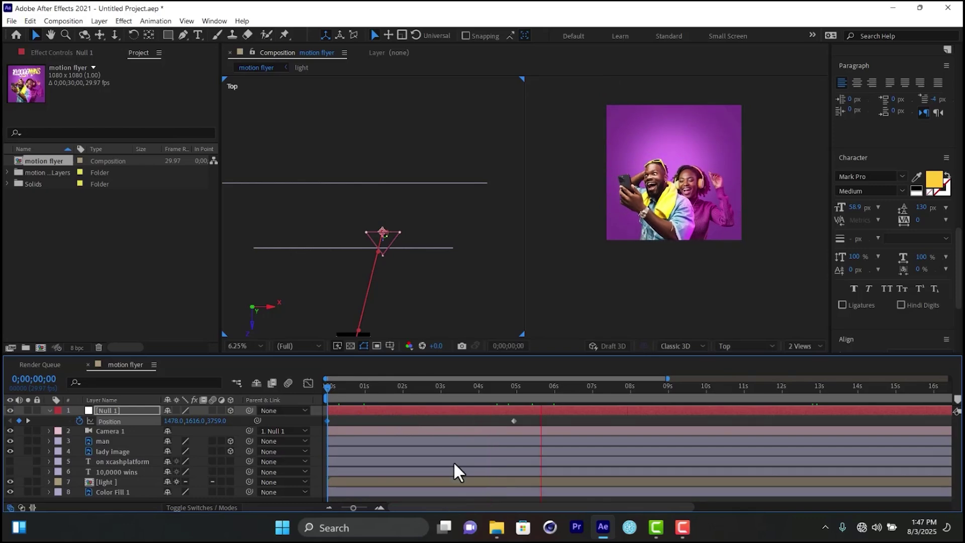
key("space")
Ease both null position keyframes and reshape their speed graph to peak at about 1 second with a long, gradual slowdown.
left_click_drag(526, 421, 299, 427)
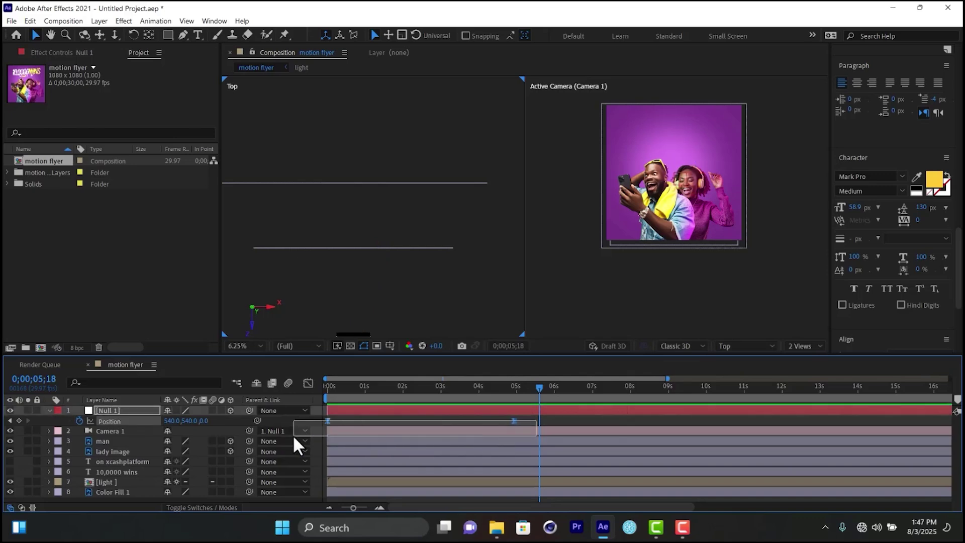
left_click(308, 384)
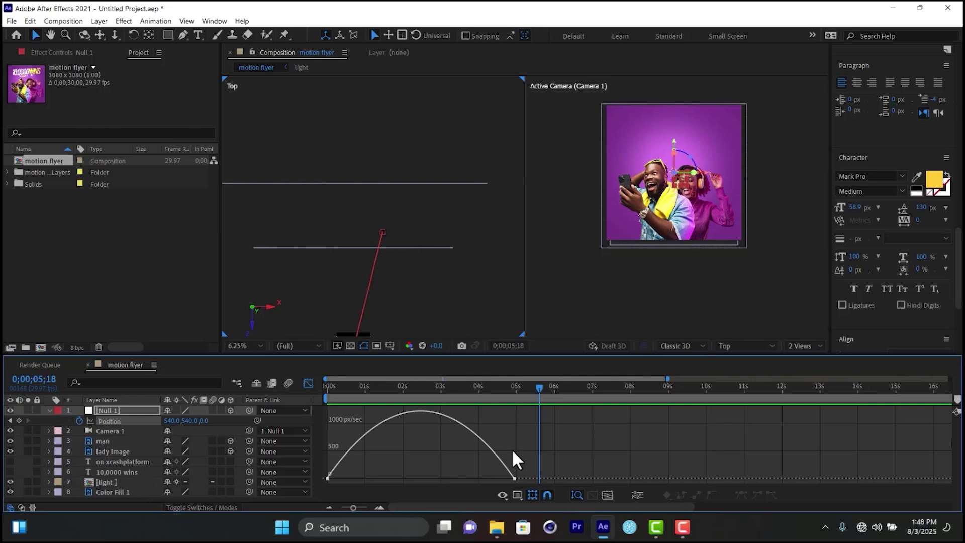
right_click(548, 438)
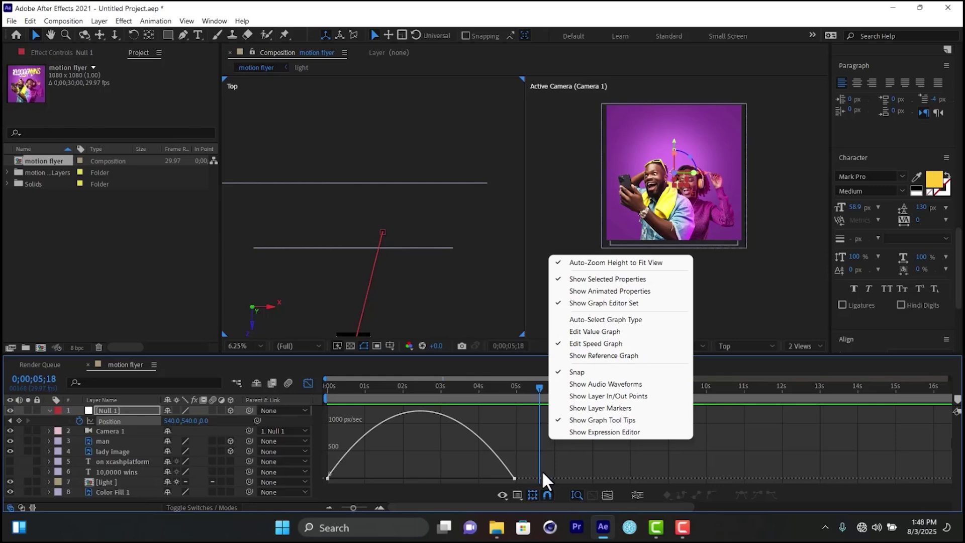
left_click_drag(549, 436, 408, 475)
key("Home")
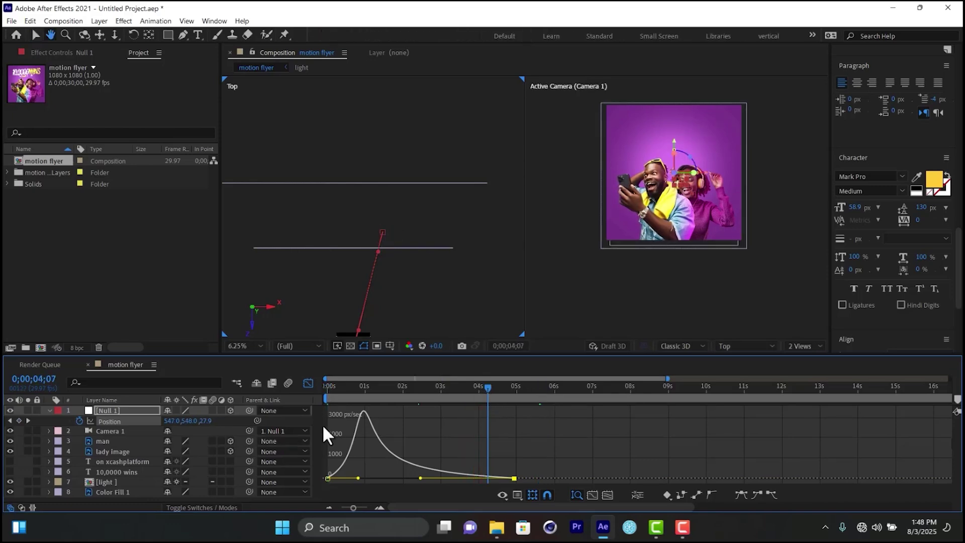
Play the composition from the start to review the eased camera move.
key("space")
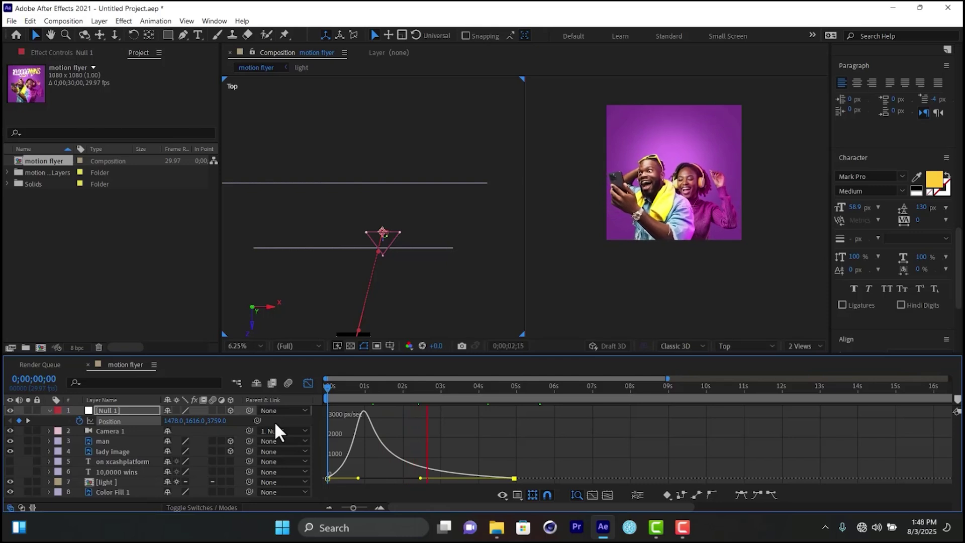
key("space")
key("space")
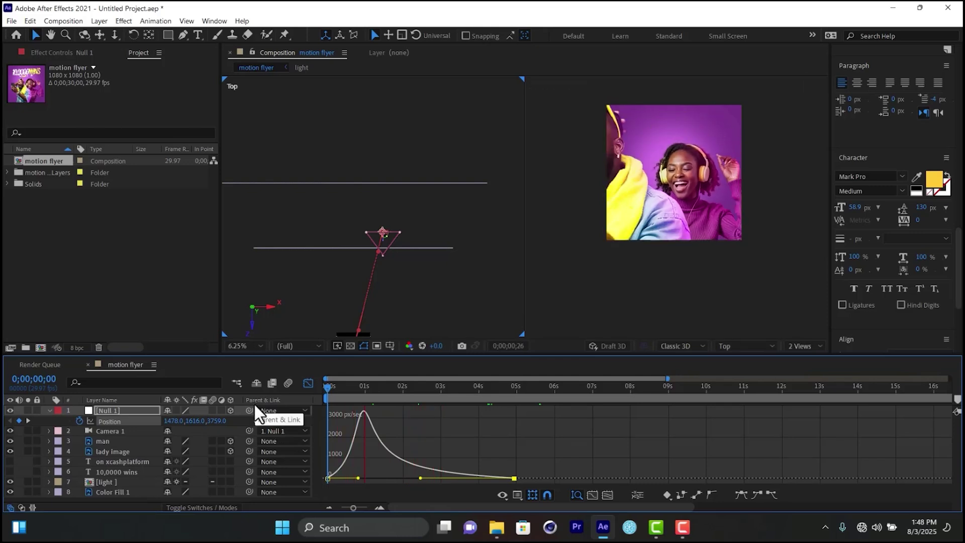
left_click(412, 386)
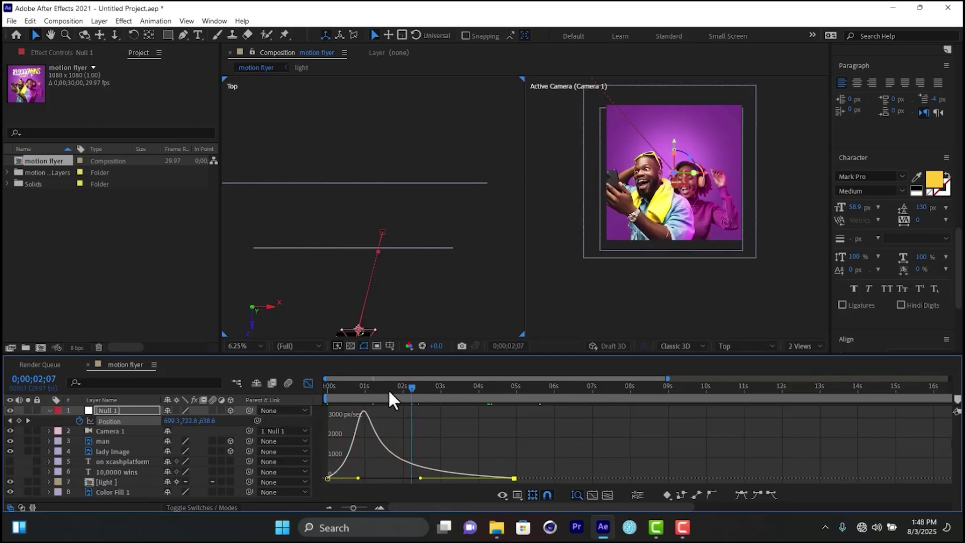
Leave the speed graph, go to about 1 second and turn on Depth of Field in Camera 1's options.
left_click(308, 383)
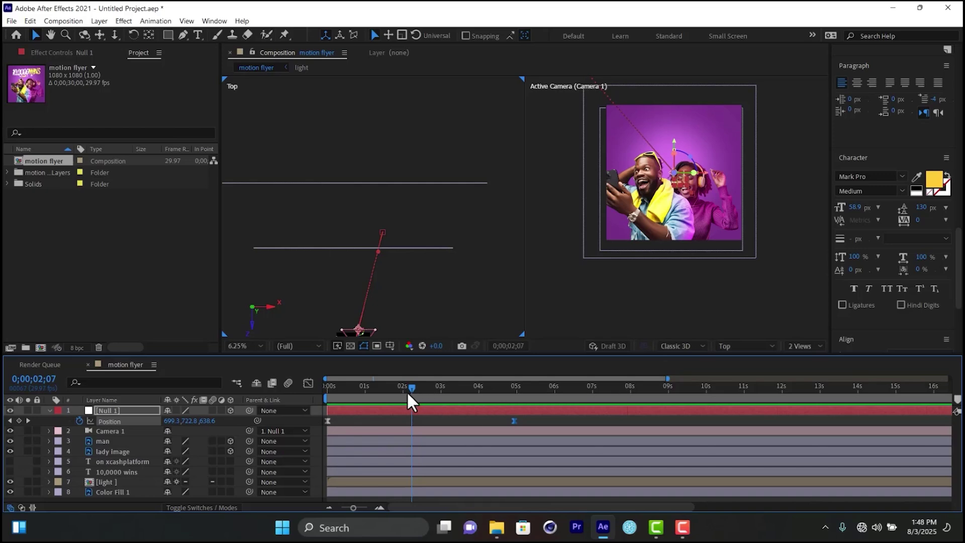
left_click(385, 388)
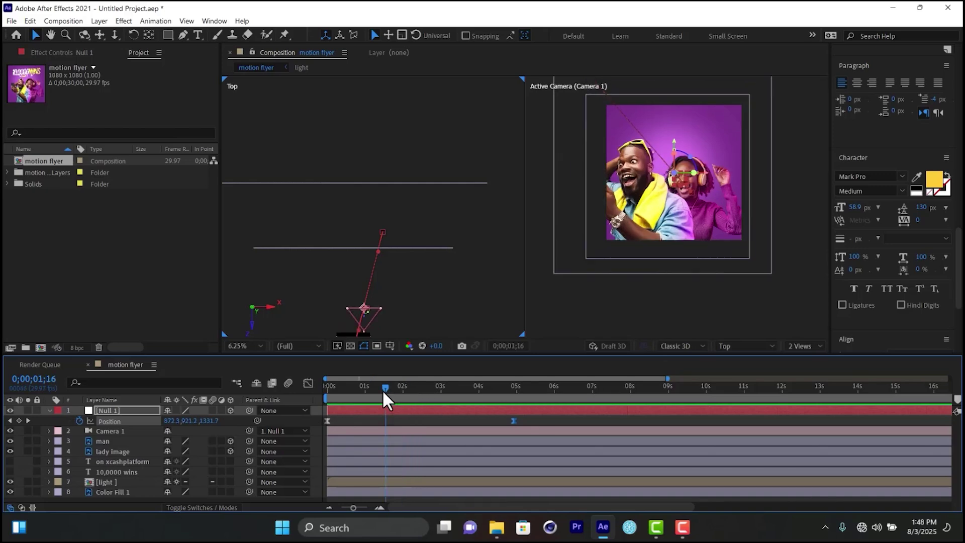
left_click_drag(383, 392, 364, 393)
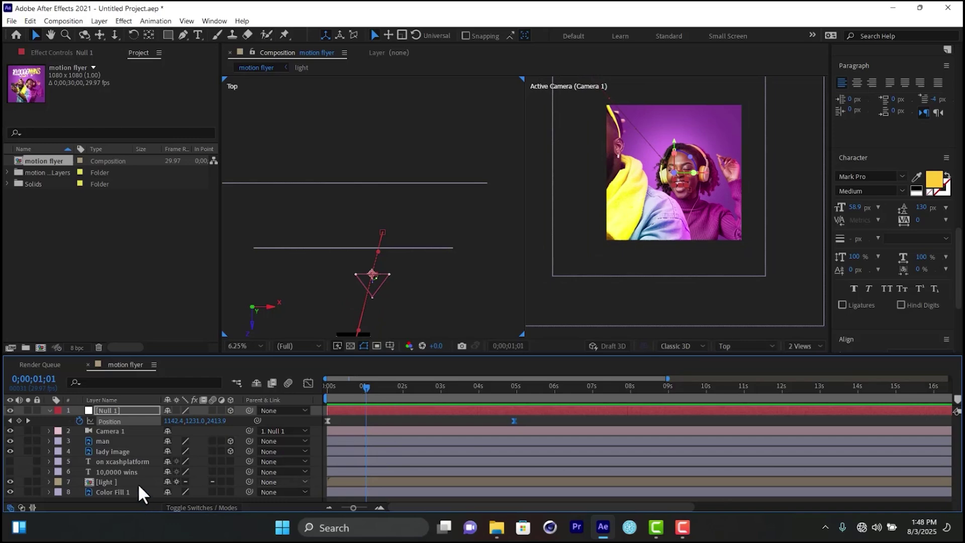
left_click(97, 430)
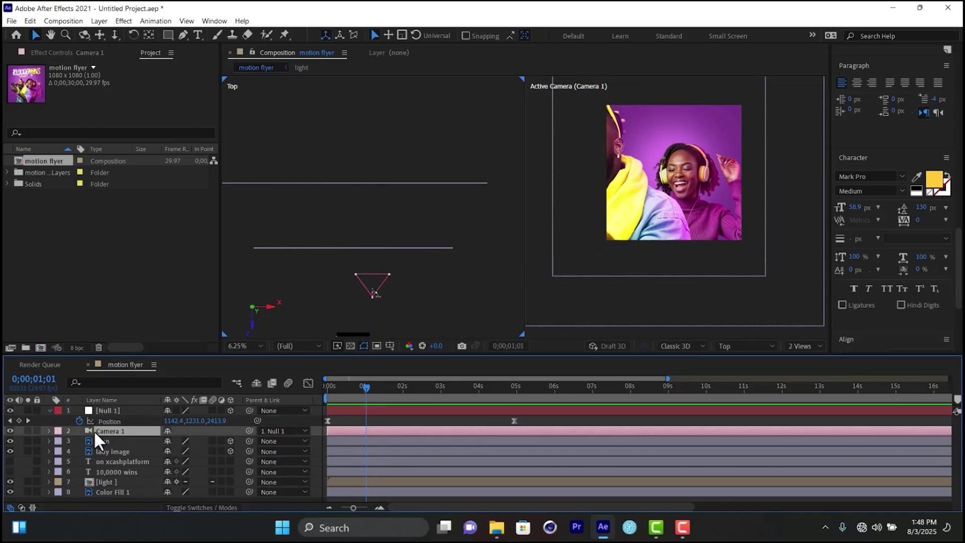
left_click(49, 431)
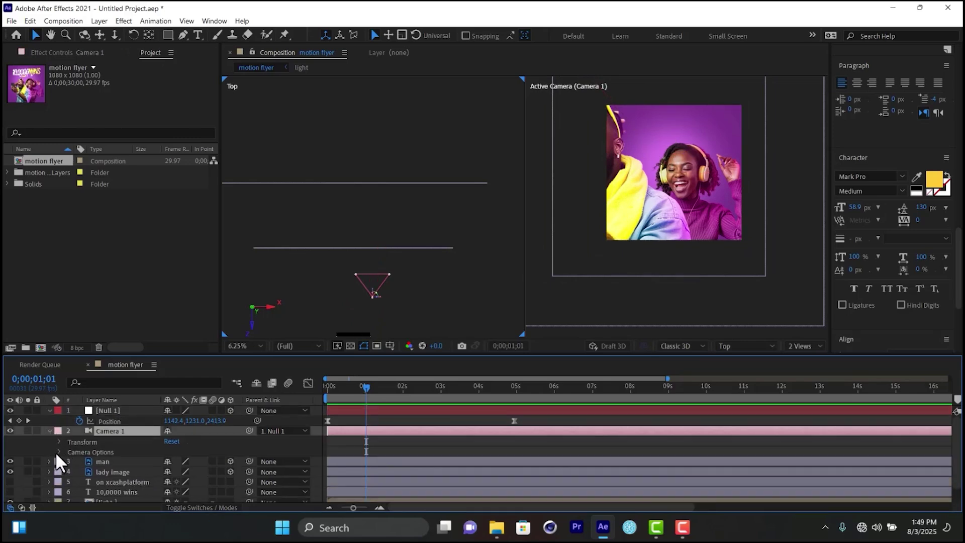
left_click(58, 451)
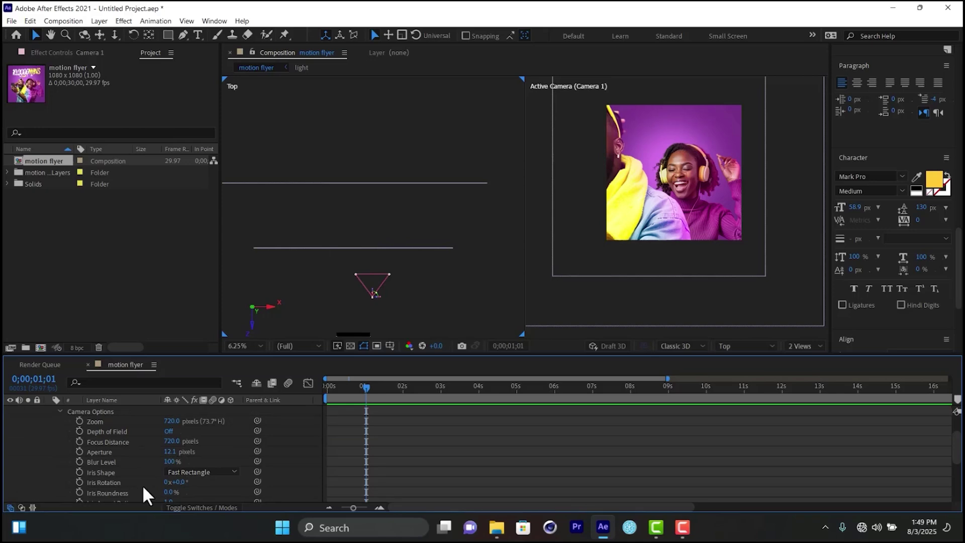
left_click(168, 431)
Try stronger and weaker camera aperture values at about 1 second, ending at 155.1 pixels.
left_click_drag(173, 452, 254, 437)
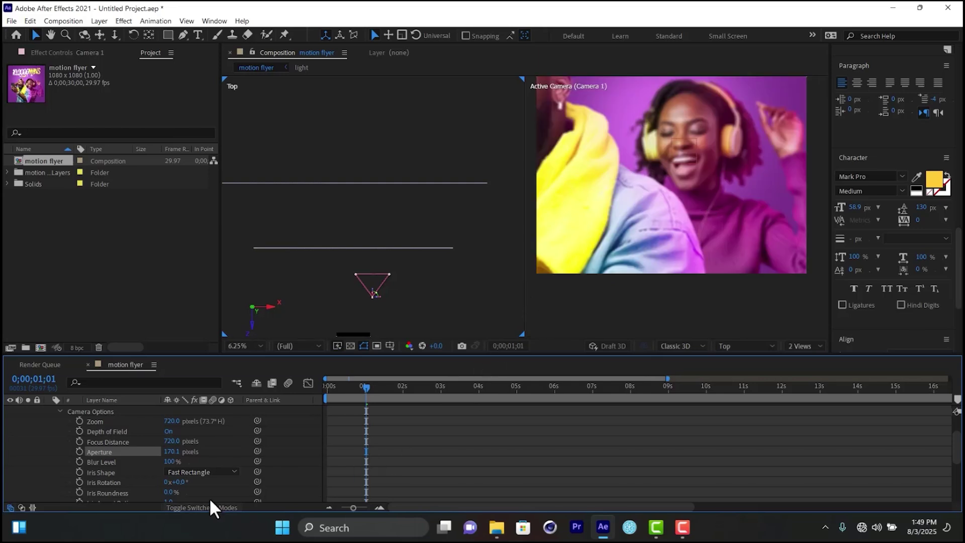
left_click_drag(174, 451, 317, 416)
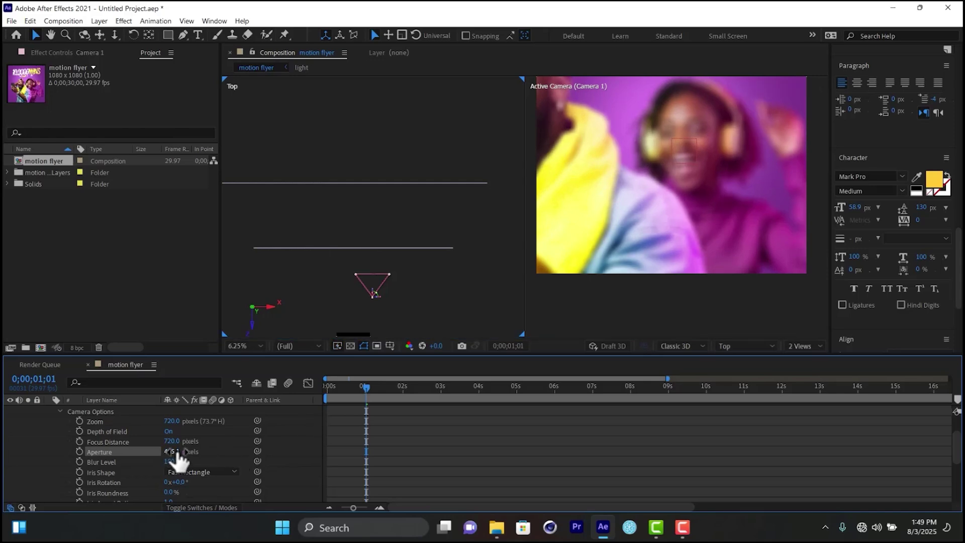
left_click_drag(172, 451, 8, 463)
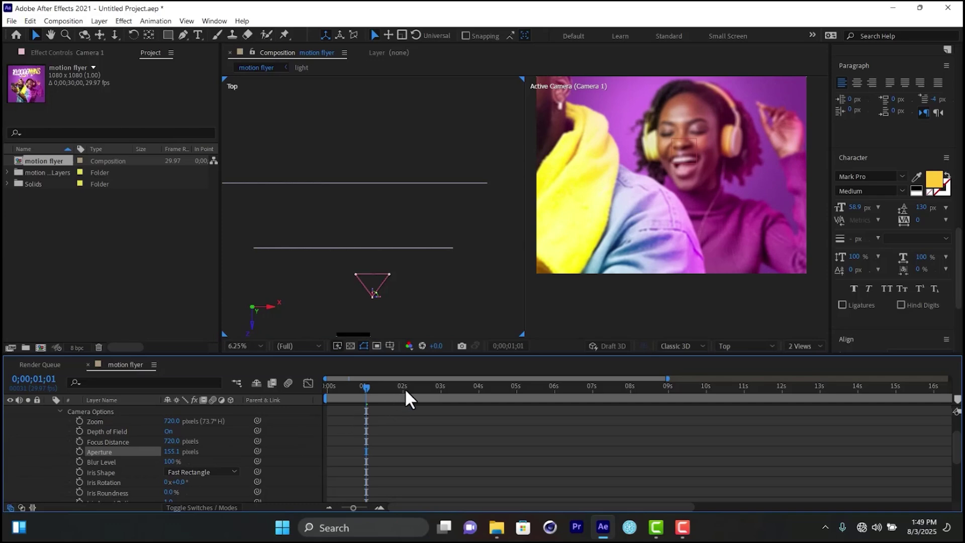
At 0 seconds, set the camera's Aperture to 0 pixels and start keyframing it.
left_click_drag(366, 389, 322, 387)
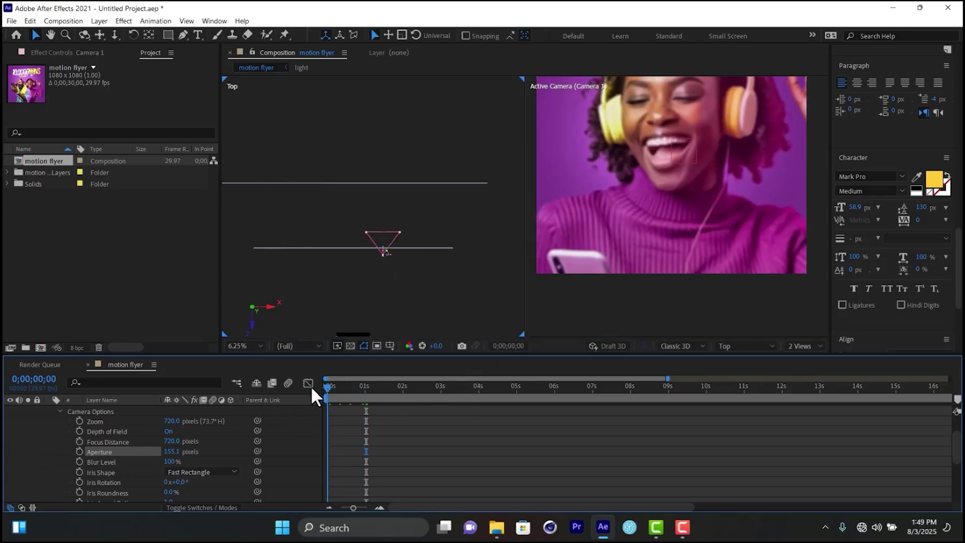
scroll(575, 203, "down", 2)
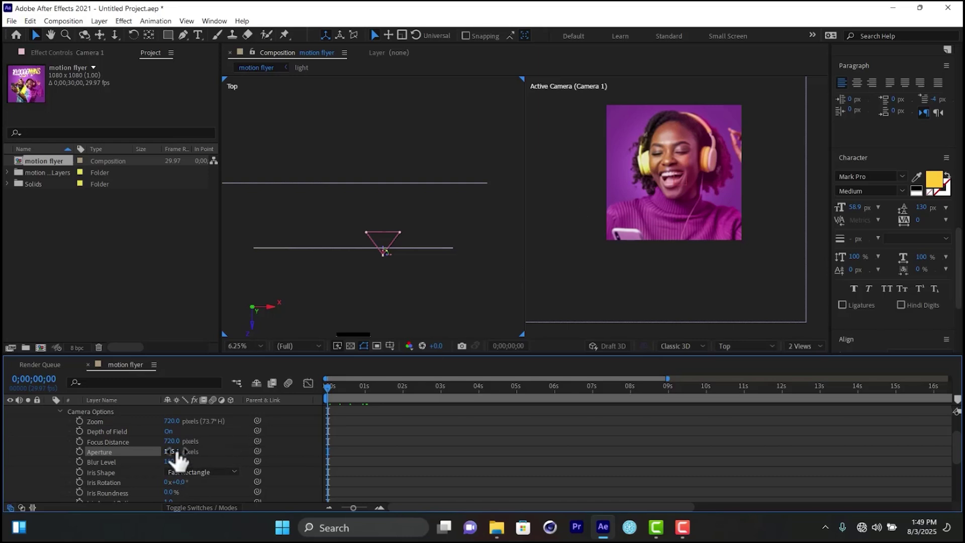
left_click_drag(177, 458, 164, 459)
scroll(644, 231, "up", 2)
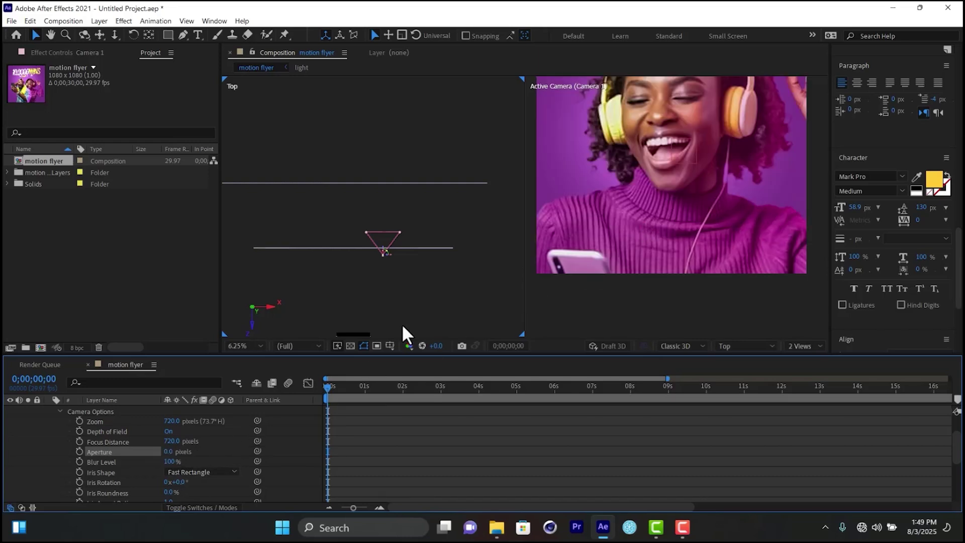
left_click(79, 451)
Add camera Aperture keyframes of 182 pixels at 0;00;01;03 and 28 pixels at 0;00;02;12.
left_click_drag(327, 386, 368, 390)
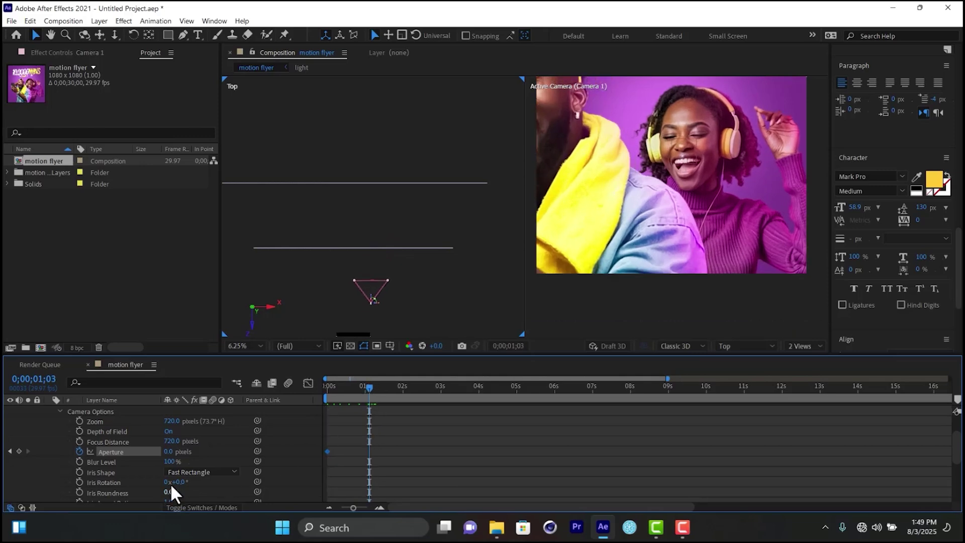
left_click_drag(171, 451, 260, 444)
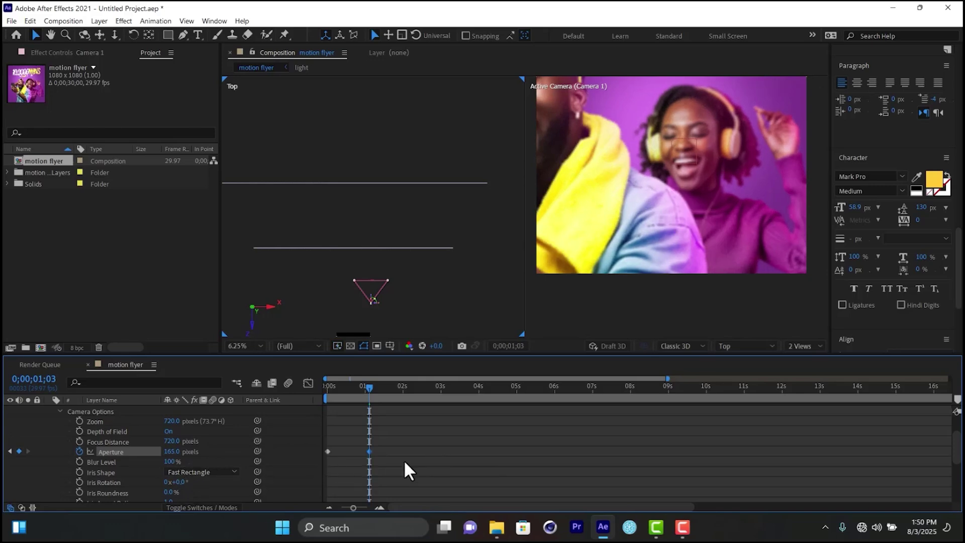
left_click(417, 390)
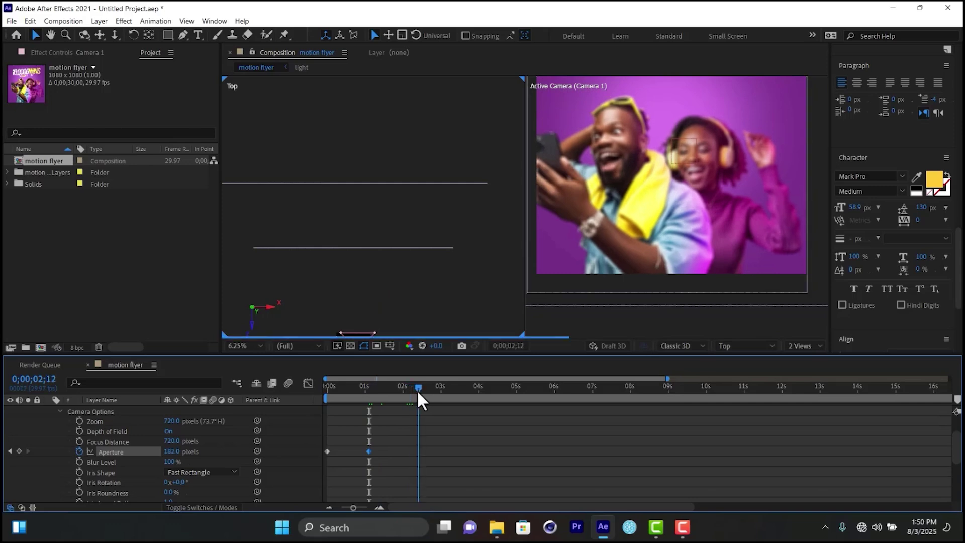
left_click_drag(172, 451, 81, 454)
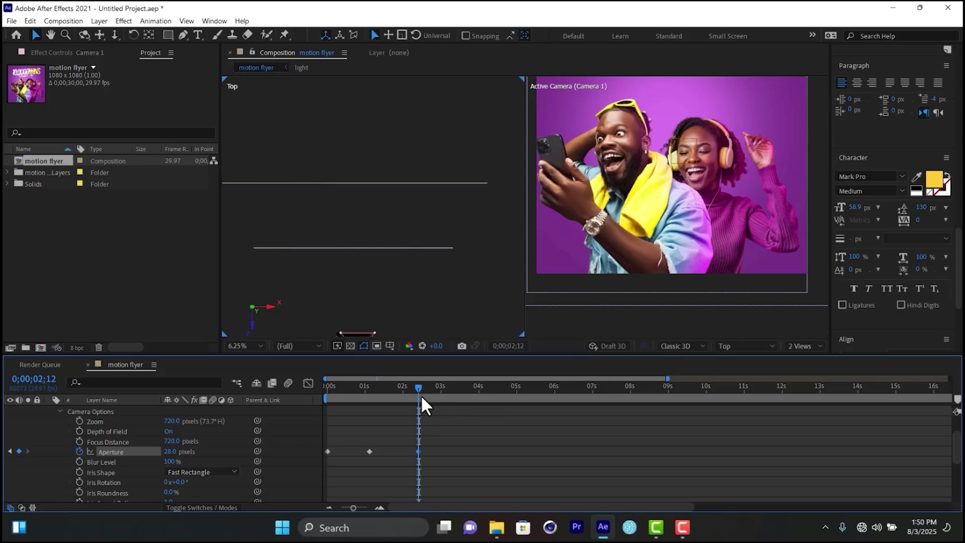
Play the composition from the start to review the blur coming in and out during the camera move.
left_click_drag(419, 391, 283, 398)
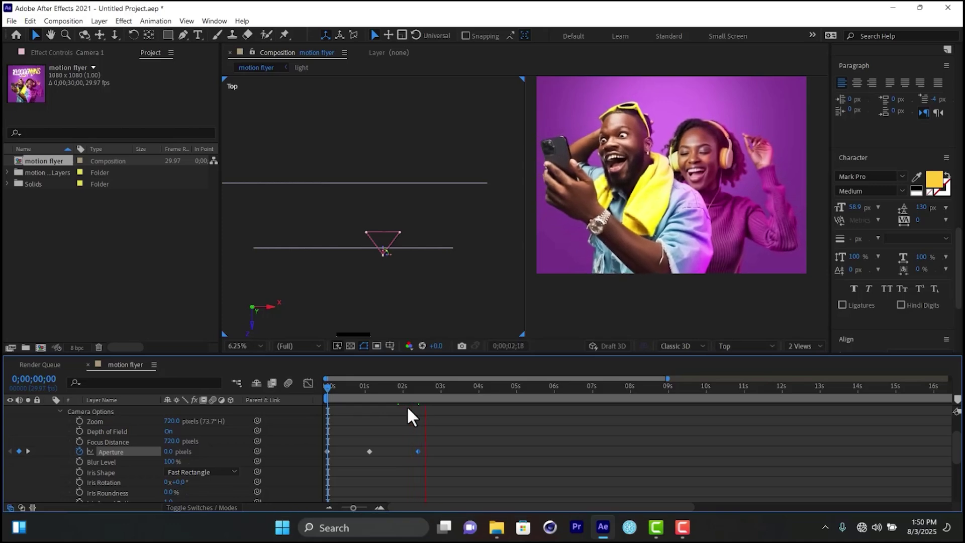
key("space")
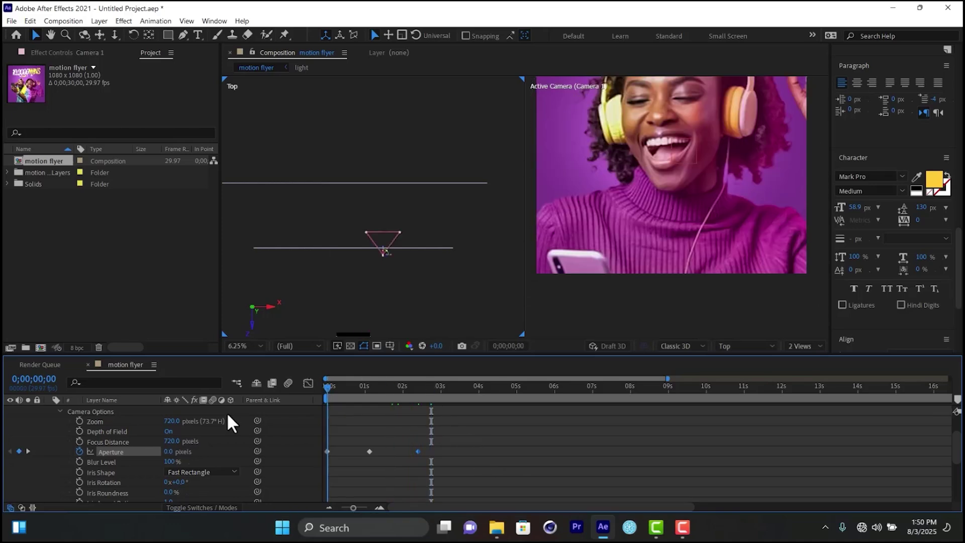
key("space")
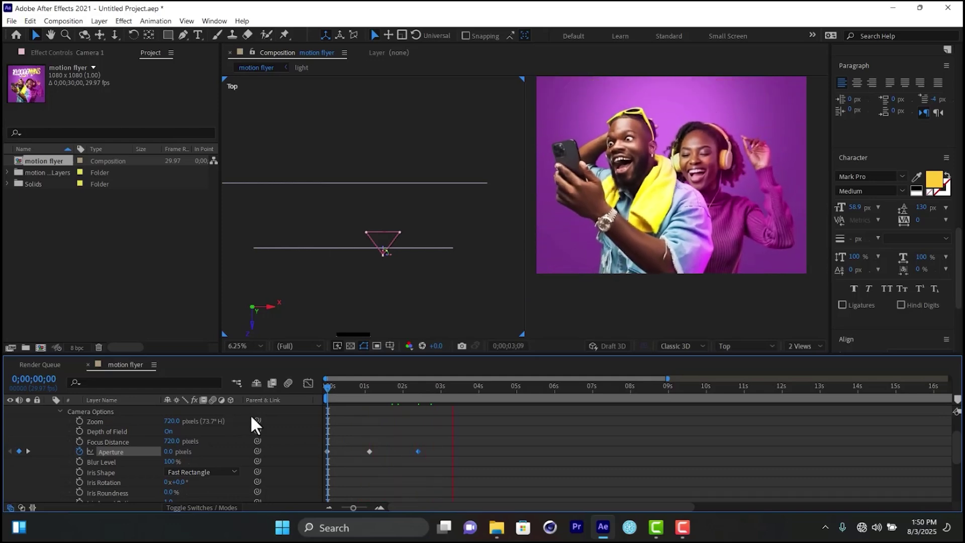
left_click(449, 441)
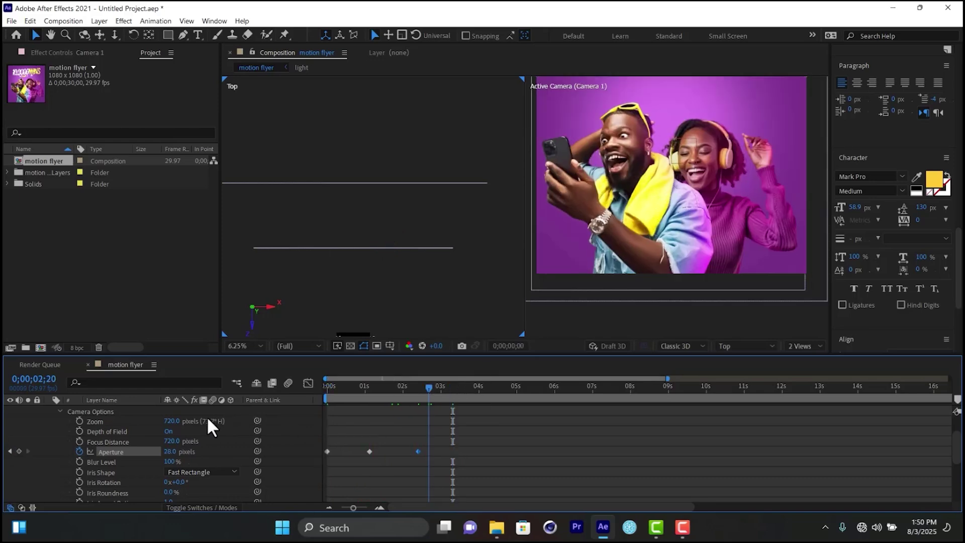
Ease all three aperture keyframes and play back the smoothed blur from the start.
key("Home")
left_click_drag(456, 434, 275, 484)
key("F9")
key("space")
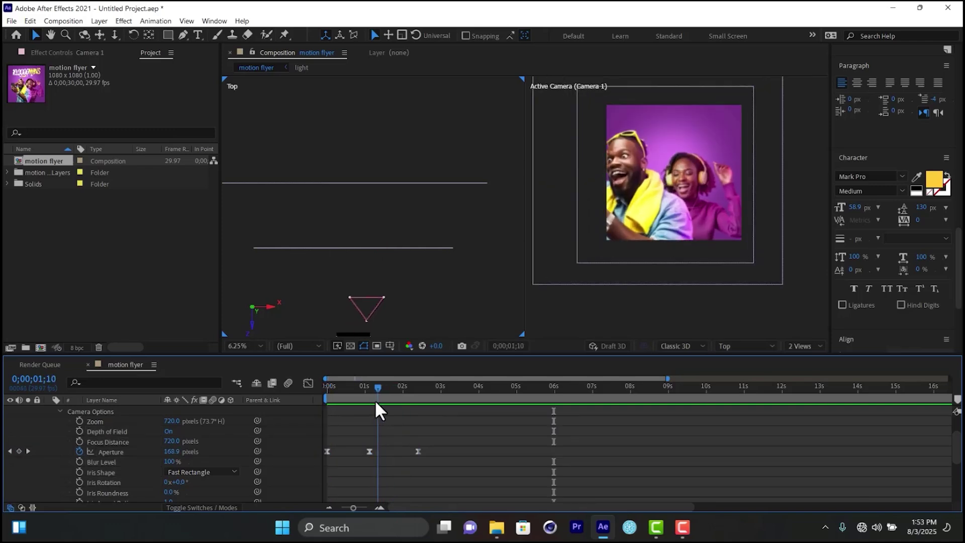
left_click_drag(374, 399, 440, 387)
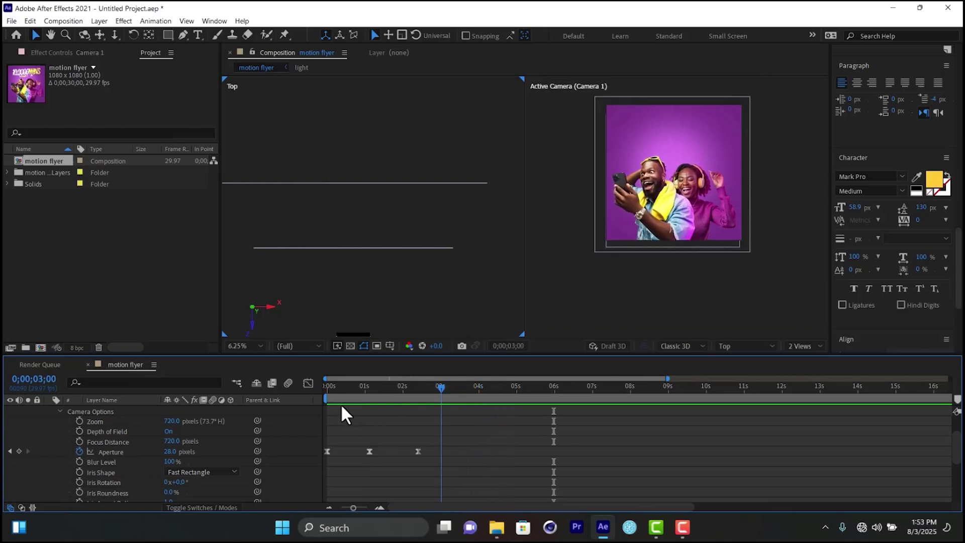
Start keyframing the camera's Zoom at 0;00;00;11, and set it to 673 pixels at 0;00;05;27.
left_click(341, 405)
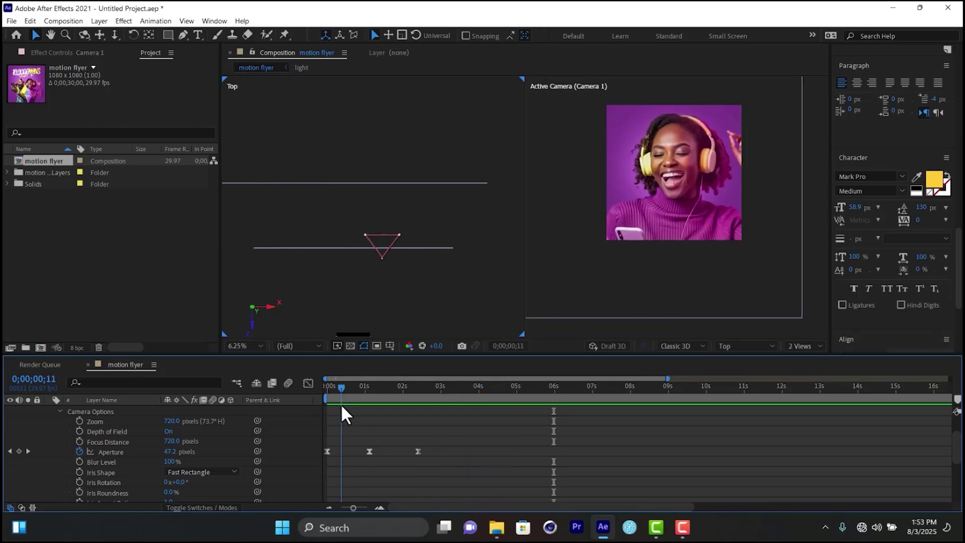
left_click(80, 420)
left_click(375, 388)
left_click_drag(397, 388, 551, 378)
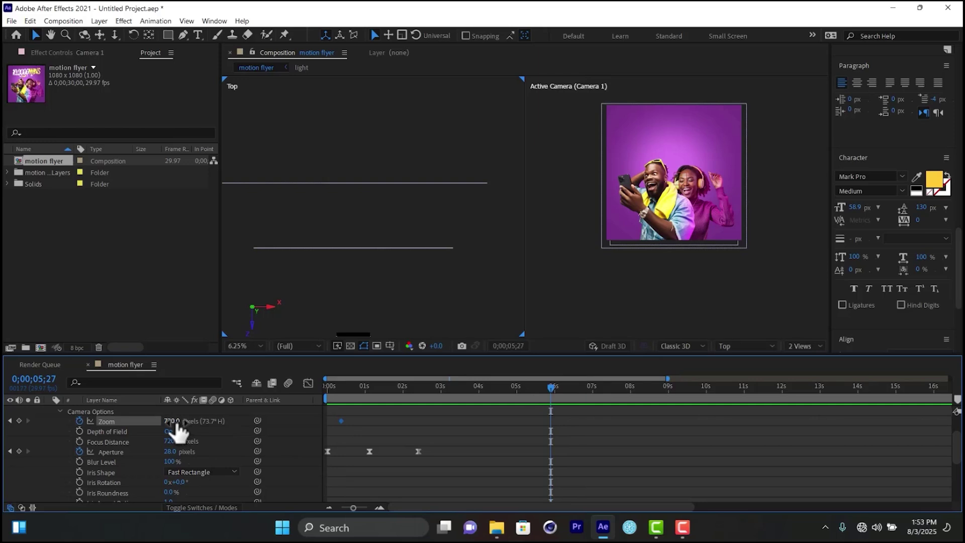
left_click_drag(173, 420, 145, 420)
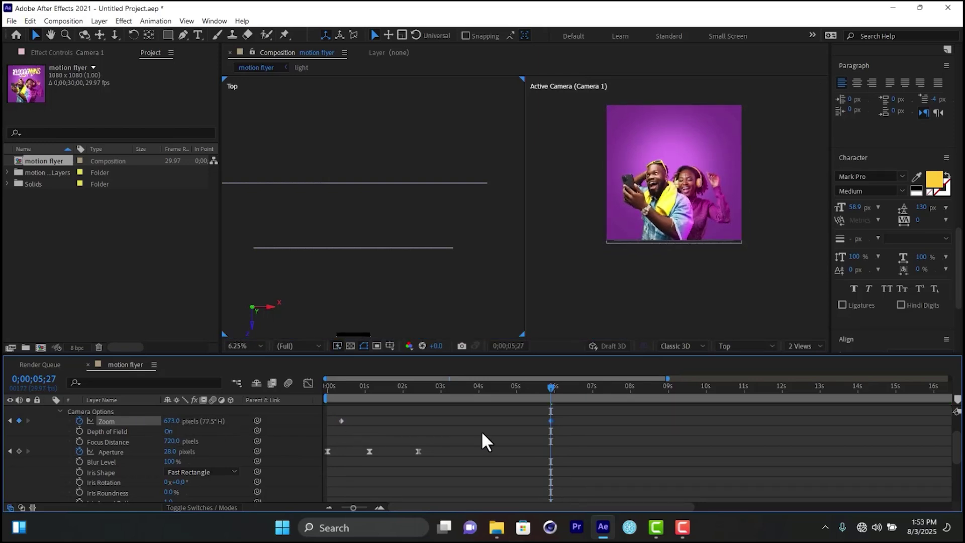
Ease both zoom keyframes, extend the zoom's end to just before 8 seconds, and preview it from the start.
left_click_drag(551, 421, 322, 436)
key("F9")
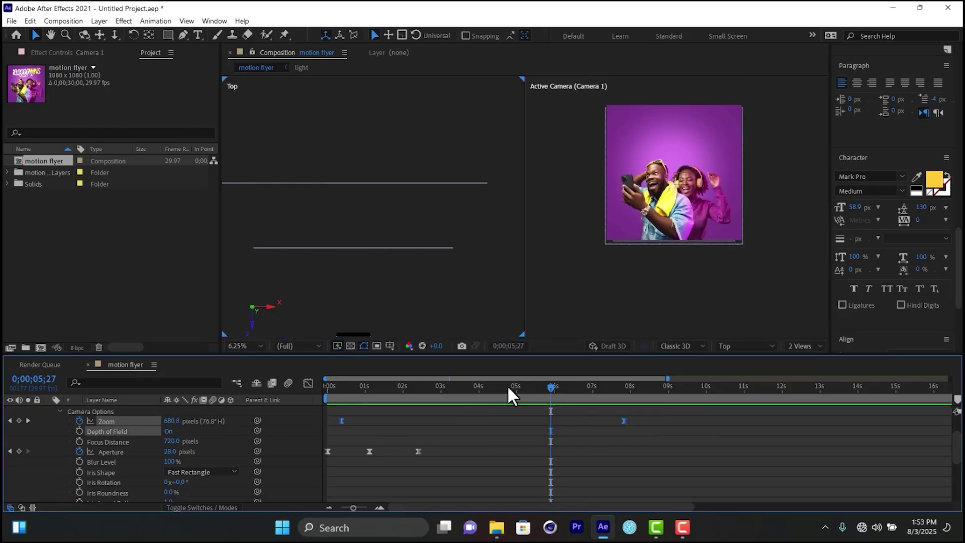
key("Home")
key("space")
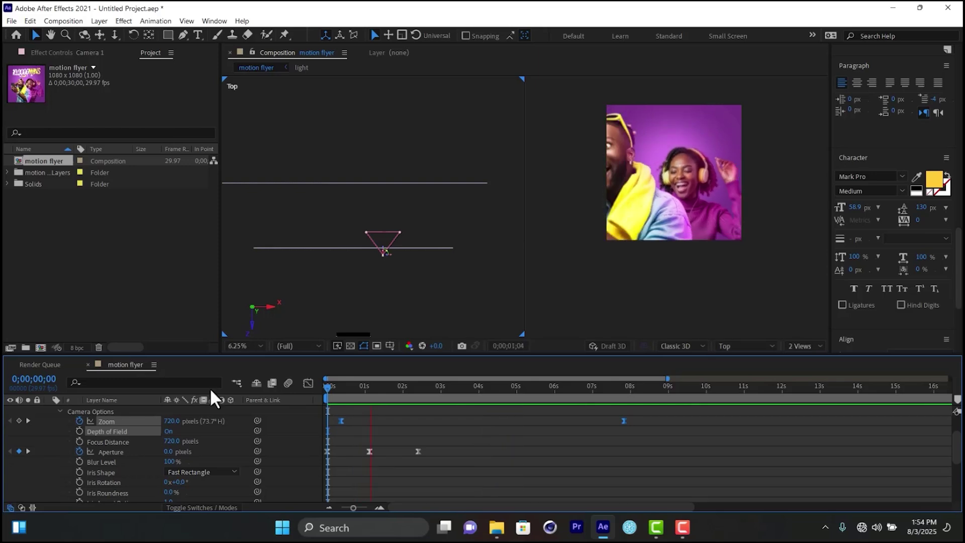
left_click(672, 370)
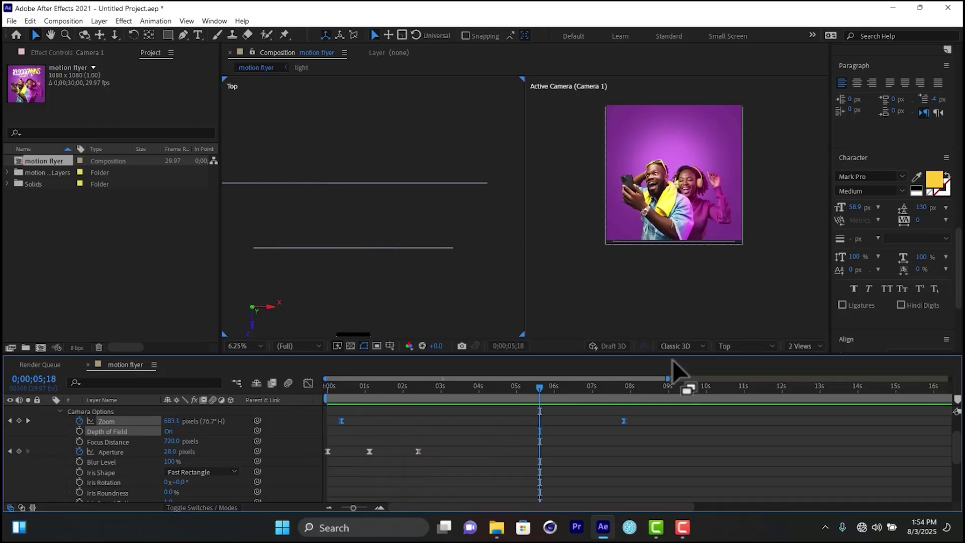
Collapse the camera's properties and make the "on xcashplatform" and "10,0000 wins" text layers visible.
scroll(122, 434, "up", 3)
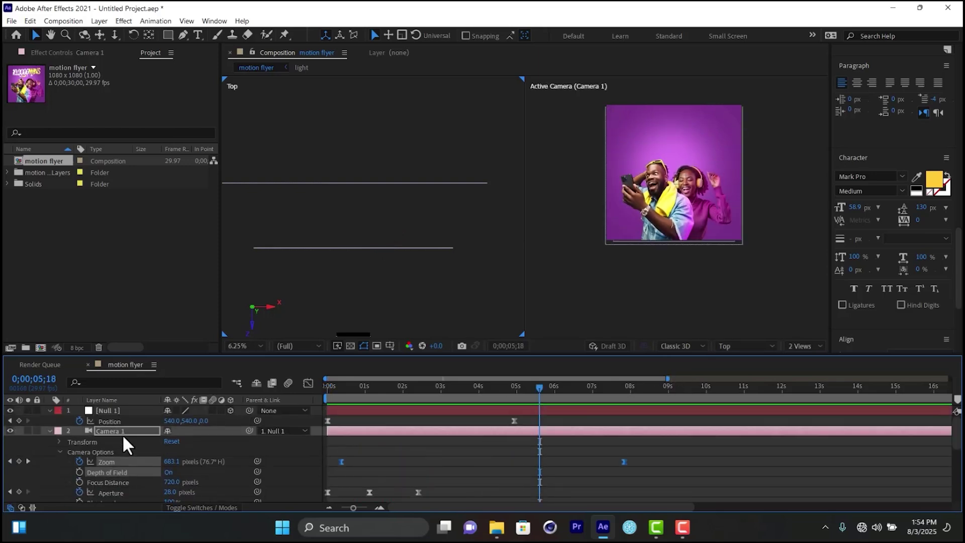
left_click(49, 430)
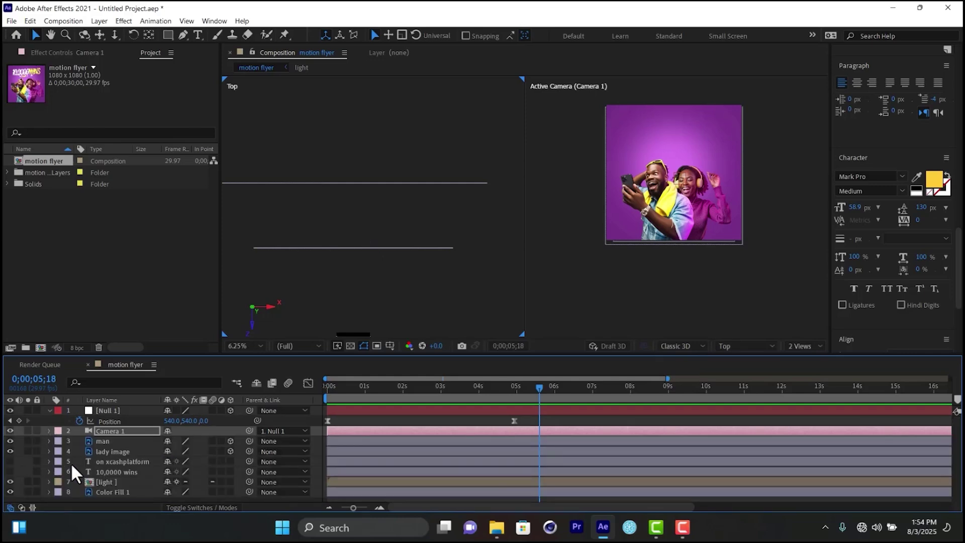
left_click(121, 460)
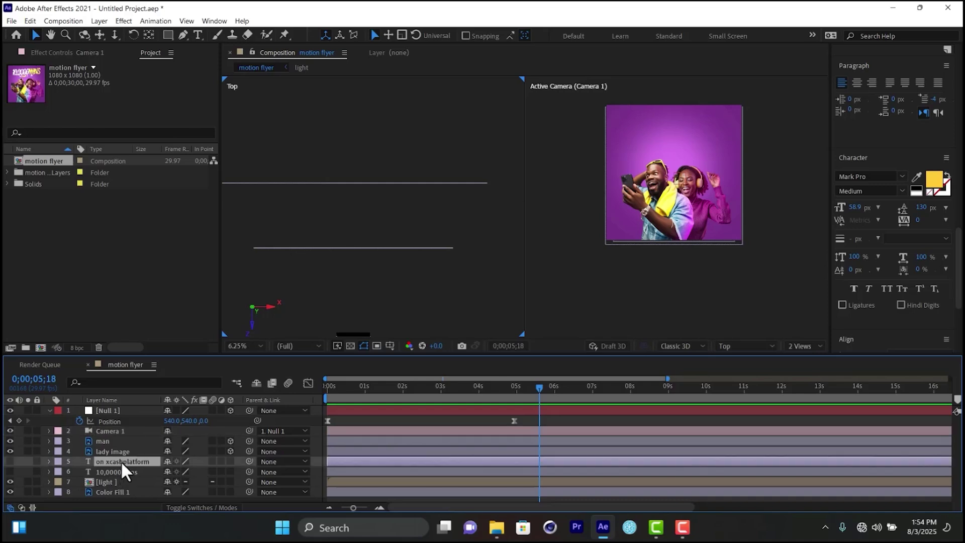
left_click(8, 460)
left_click(10, 471)
scroll(682, 155, "up", 2)
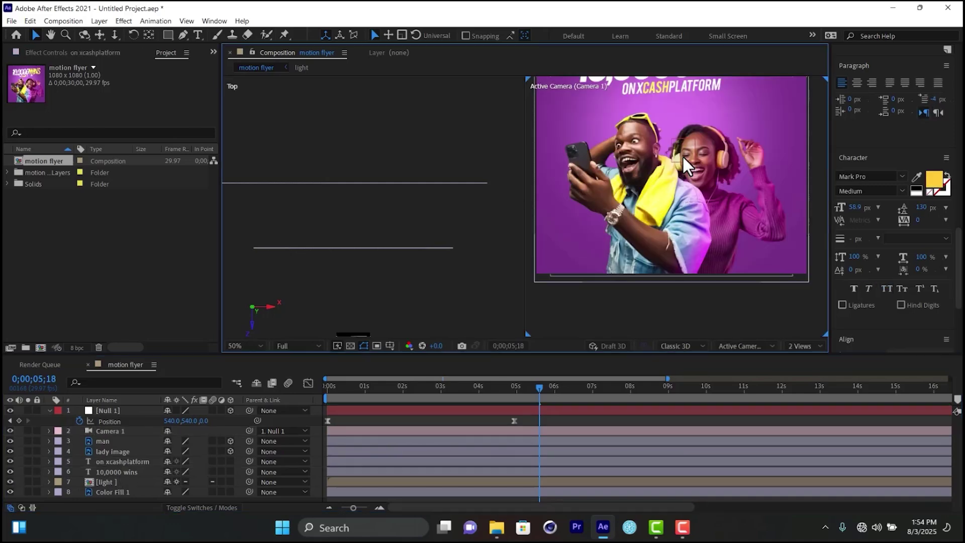
Bring the flyer's headline into view and switch the composition viewer from two views to a single view.
left_click_drag(680, 231, 700, 256)
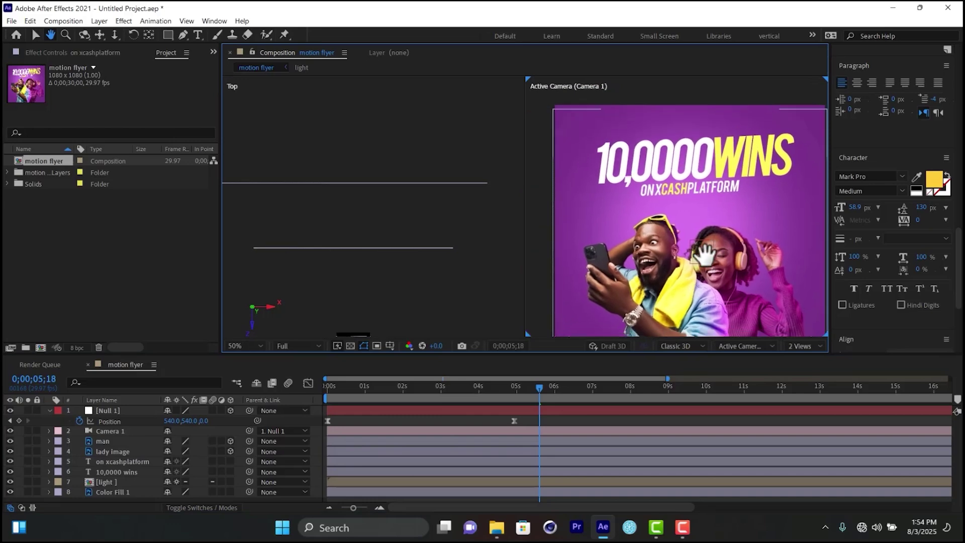
key("v")
left_click(803, 345)
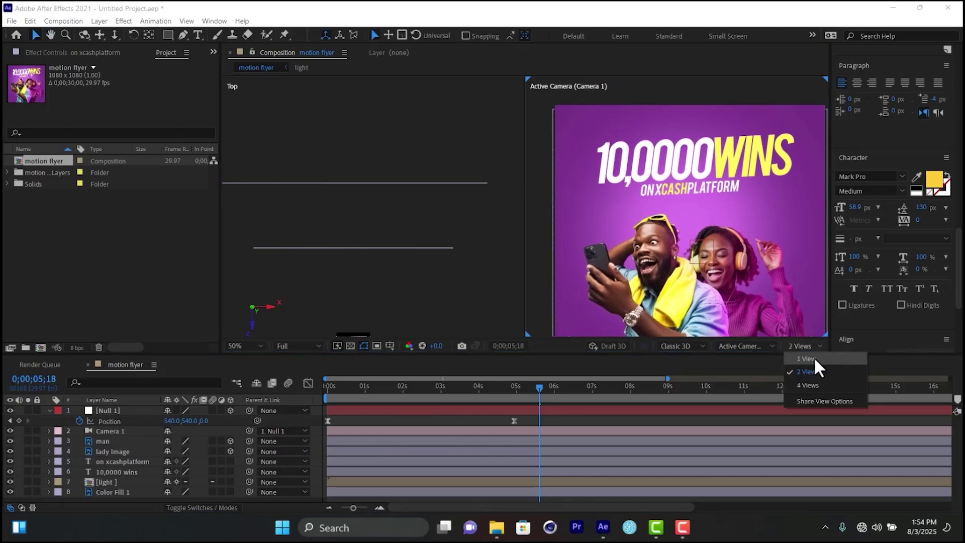
left_click(805, 358)
With the "10,0000 wins" layer selected, open Animation Composer 3 and expand the Animate Characters starter presets for text-layer transitions.
left_click(122, 468)
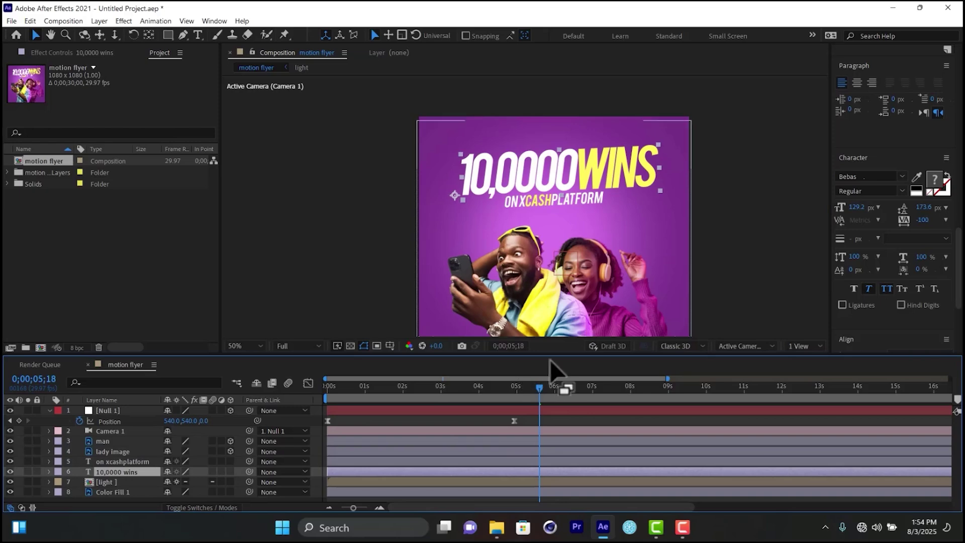
left_click(214, 20)
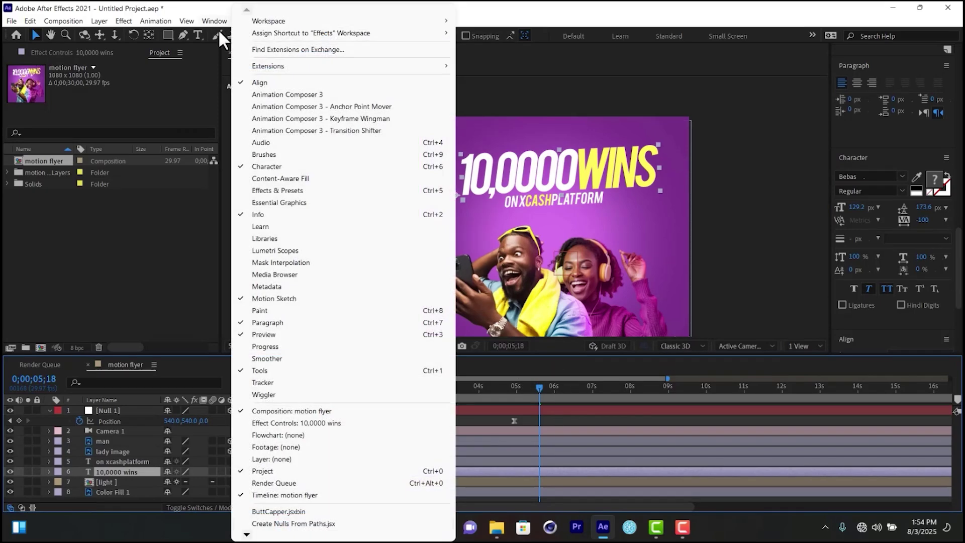
left_click(292, 93)
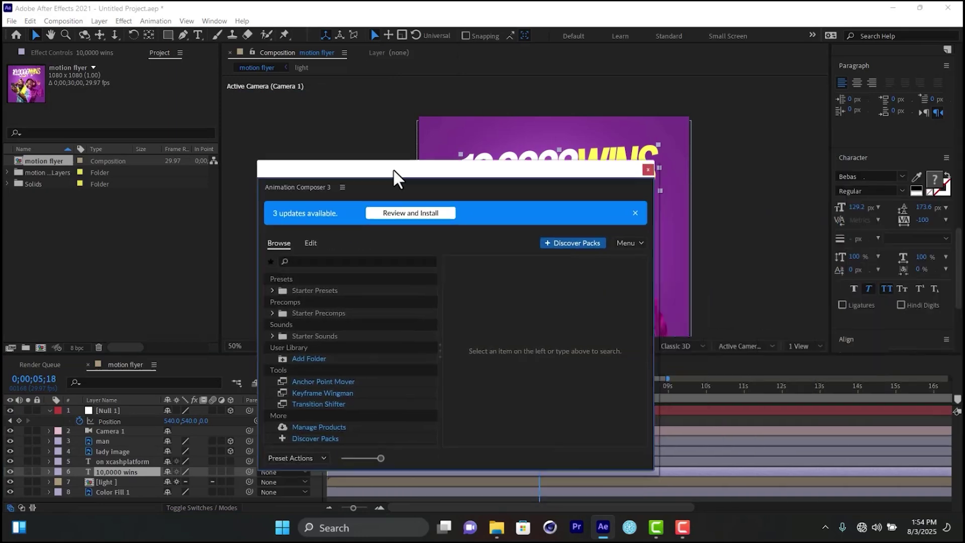
left_click_drag(394, 179, 805, 42)
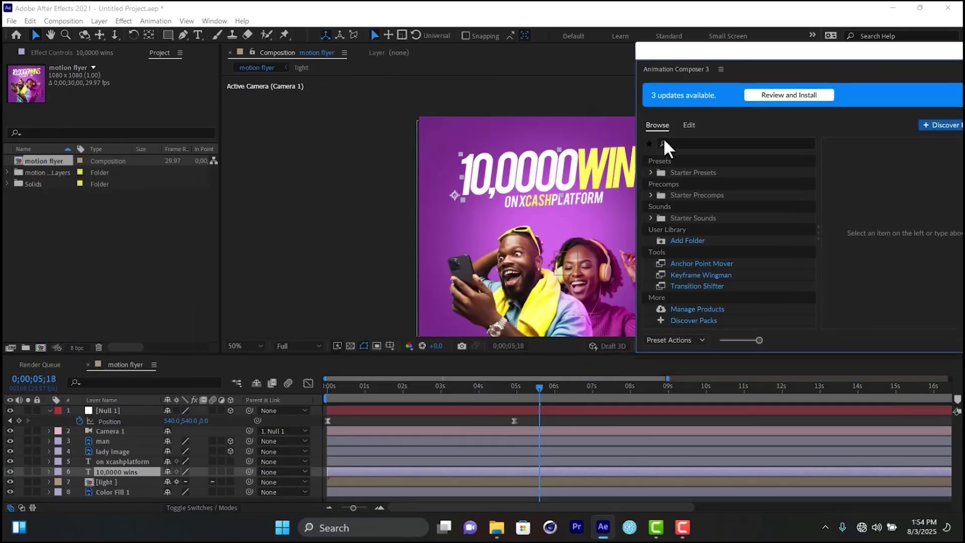
left_click(762, 179)
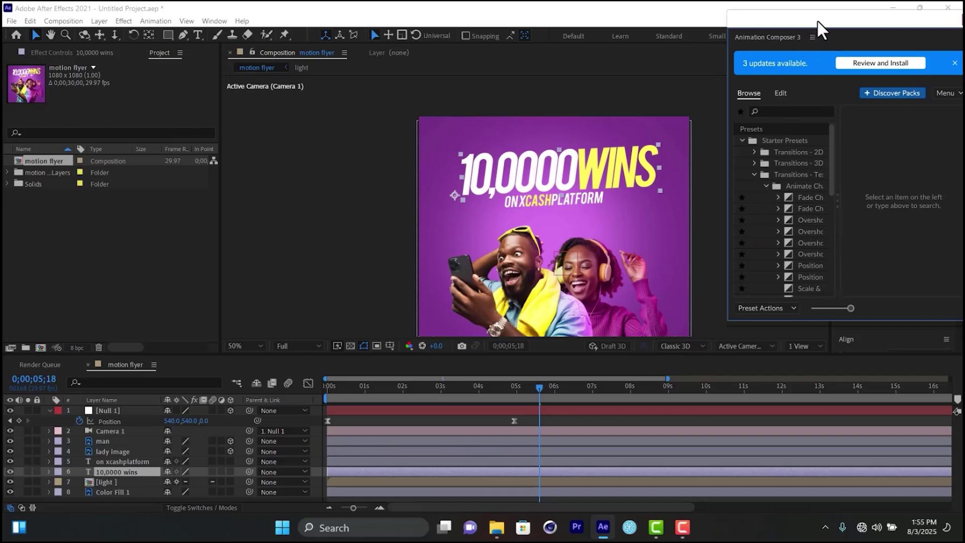
left_click_drag(816, 19, 158, 50)
Preview the overshoot, position-and-rotate and Scale & Tracking character presets to compare their text animations.
left_click(157, 262)
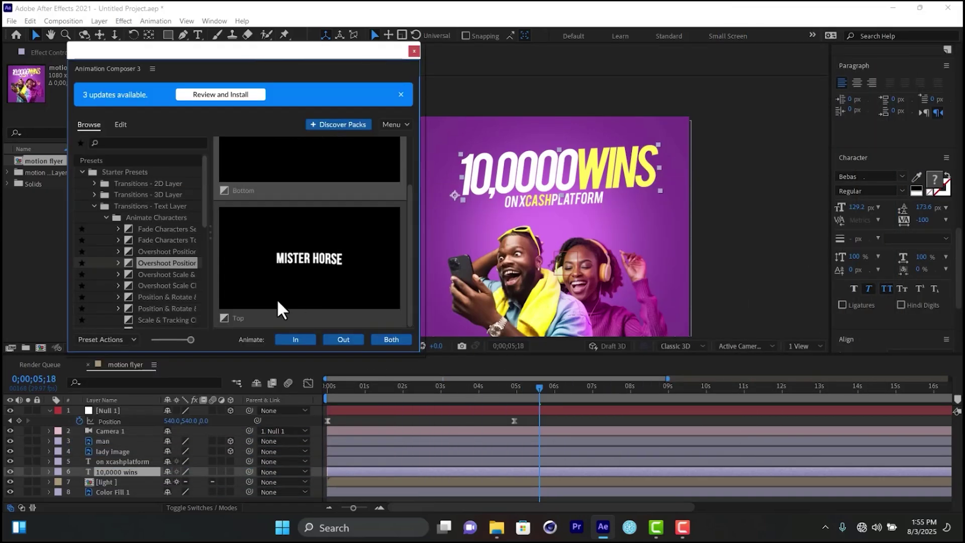
left_click(155, 271)
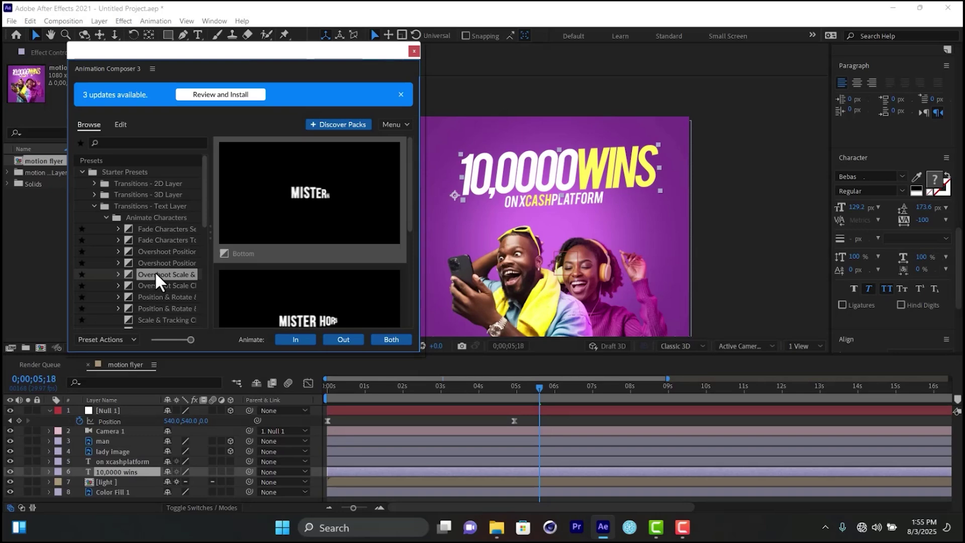
left_click(159, 285)
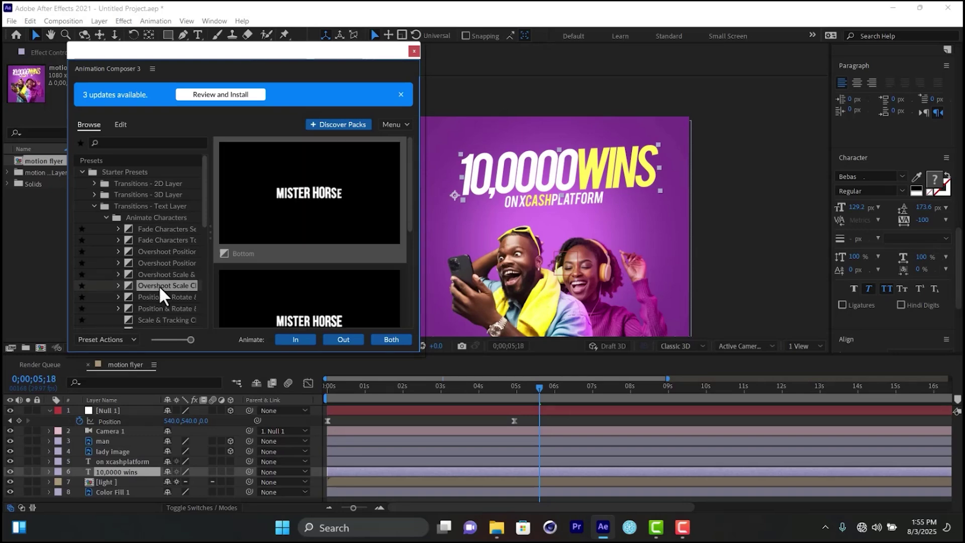
scroll(159, 286, "down", 2)
left_click(161, 264)
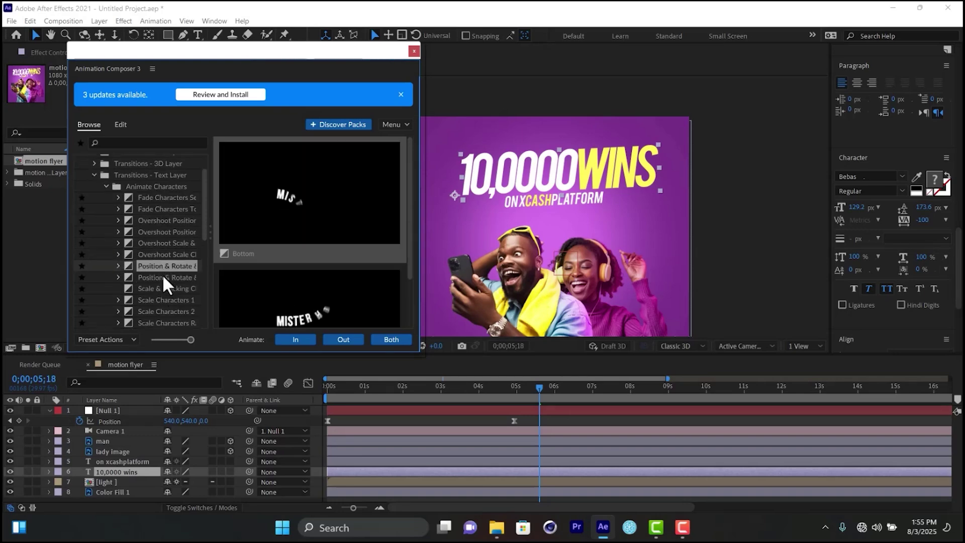
left_click(163, 288)
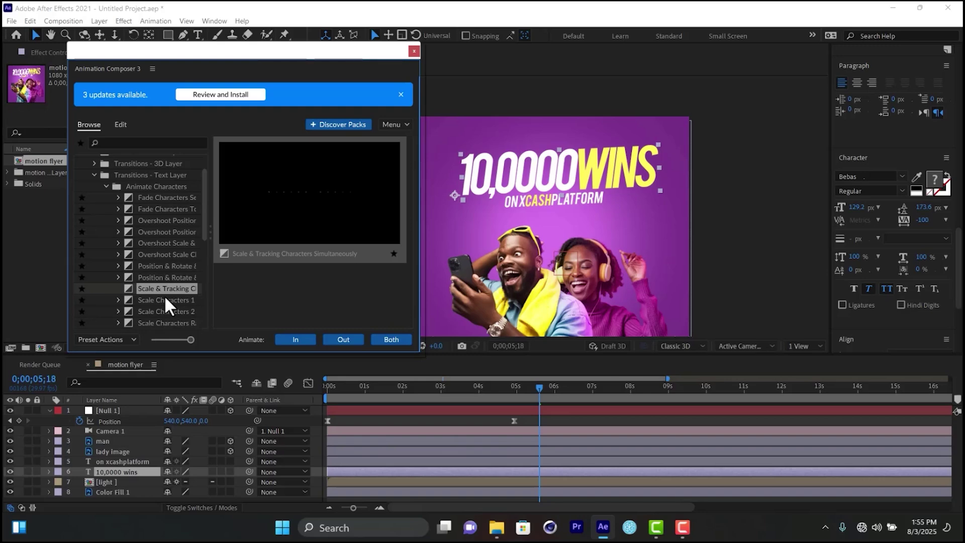
scroll(164, 295, "down", 2)
Apply the Top variant of Overshoot Position & Scale Characters as an In transition to the "on xcashplatform" and "10,0000 wins" layers.
key("Up")
key("Up")
key("Up")
key("Up")
key("Up")
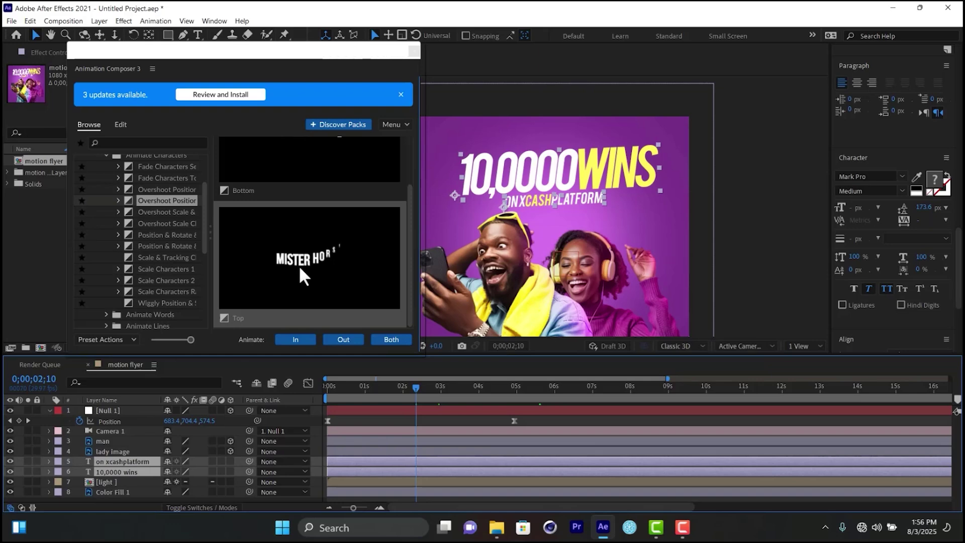
left_click(300, 267)
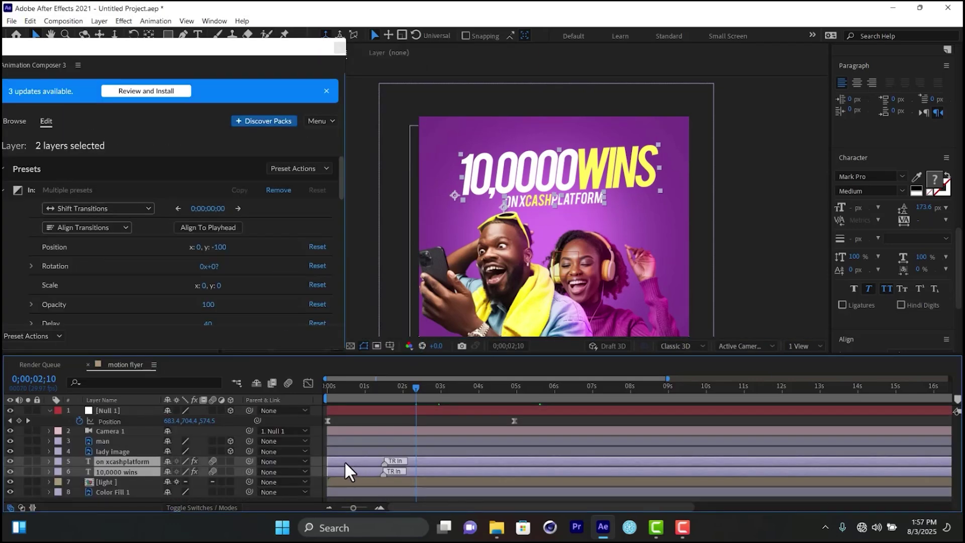
Shift both text layers to start just before 0;00;02;10 and play back their entrance from 0;00;02;04.
left_click_drag(345, 460, 429, 457)
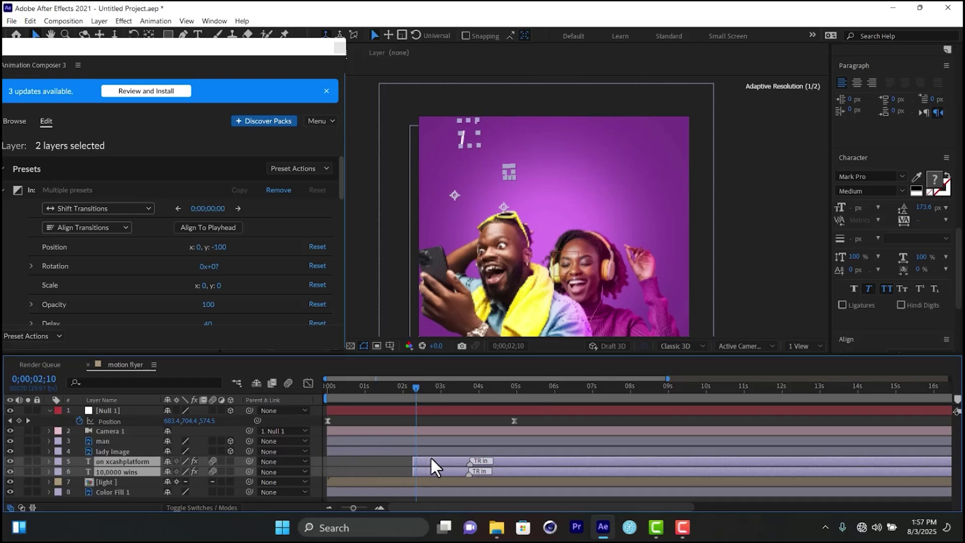
left_click_drag(418, 387, 410, 386)
key("space")
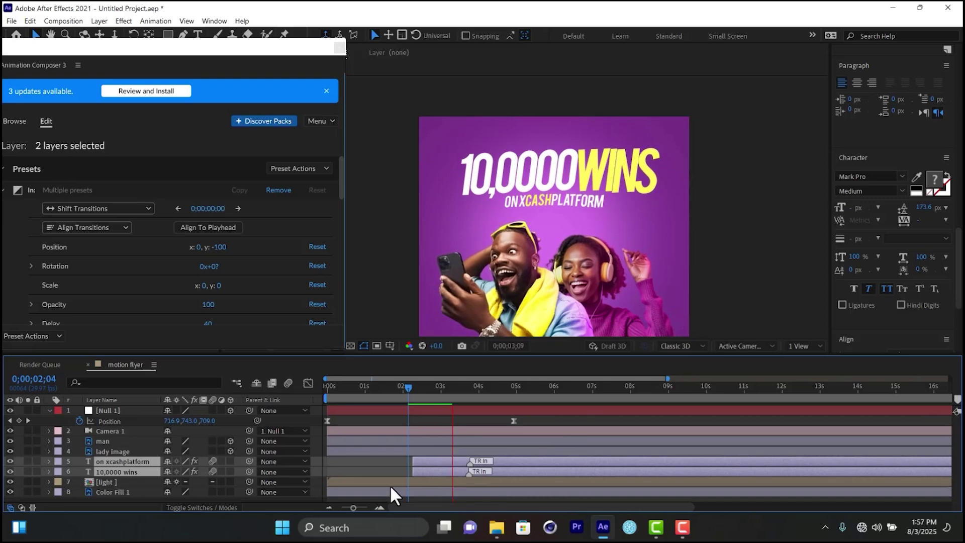
key("space")
Delay only the "on xcashplatform" layer to start just after 3 seconds, and return the playhead to 0;00;02;07.
left_click(371, 461)
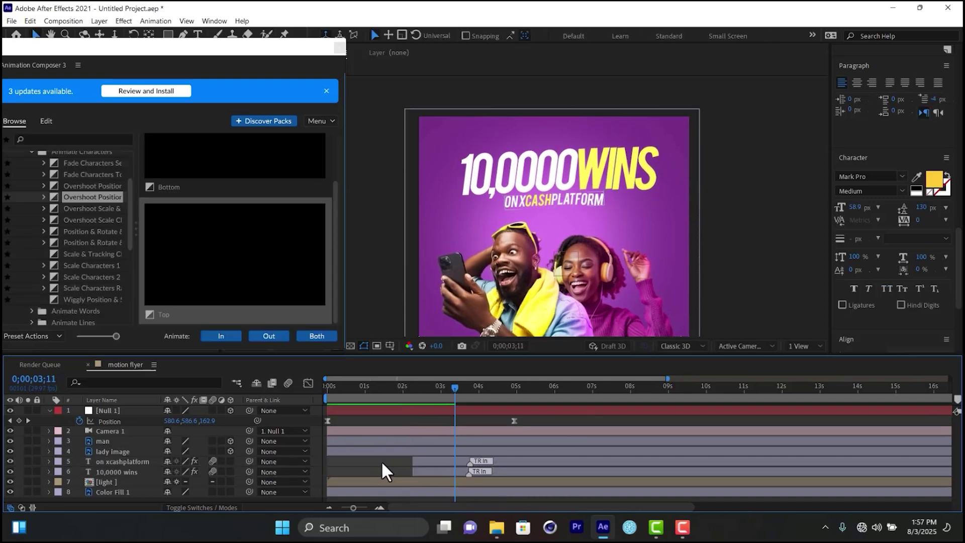
left_click(512, 472)
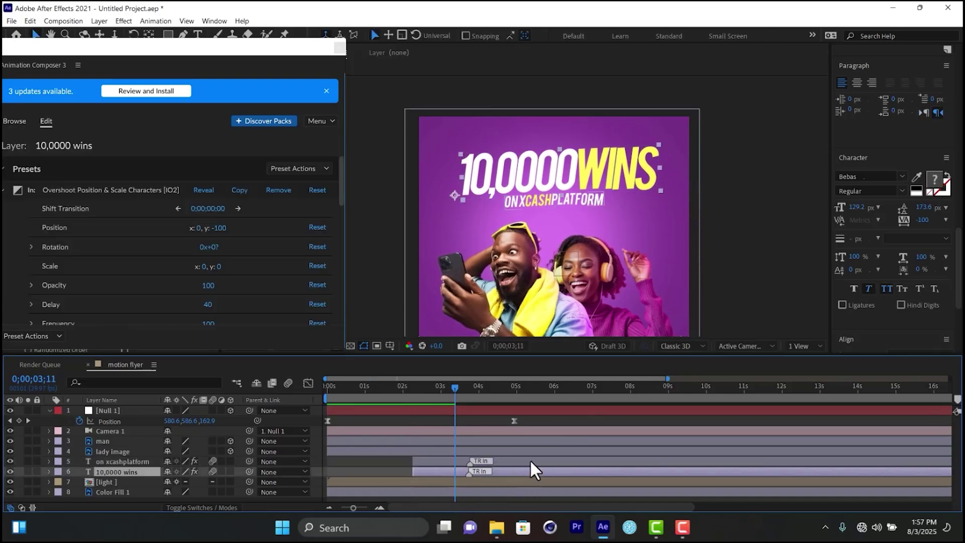
left_click(531, 460)
left_click_drag(532, 459, 563, 457)
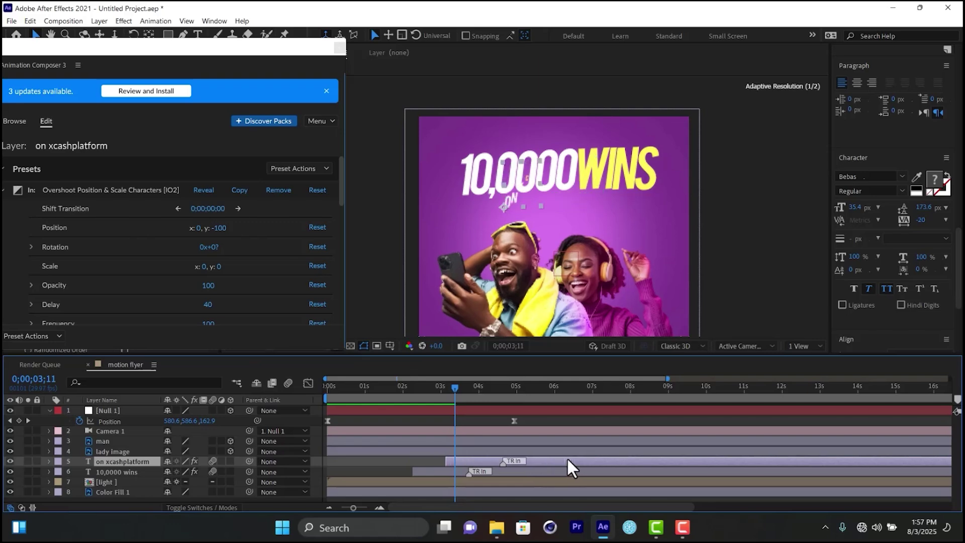
left_click(410, 400)
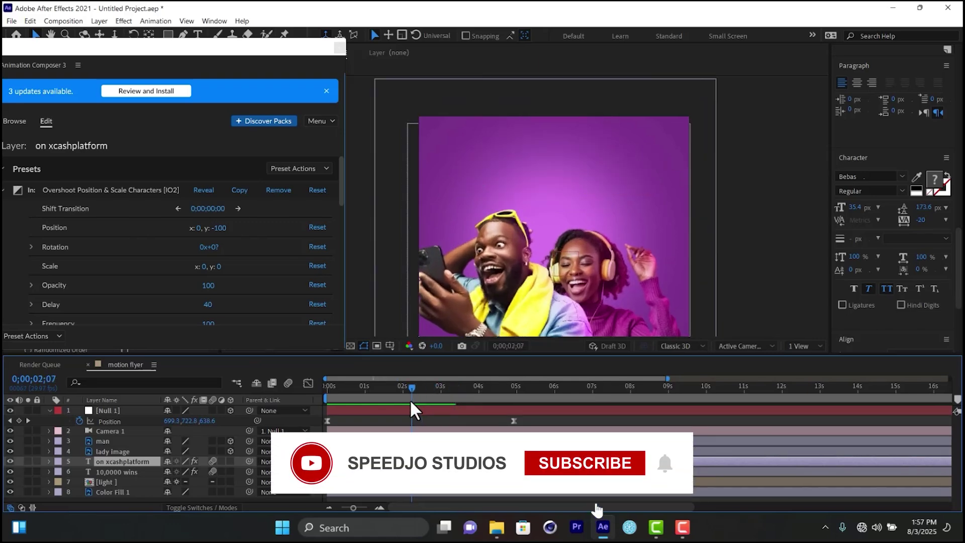